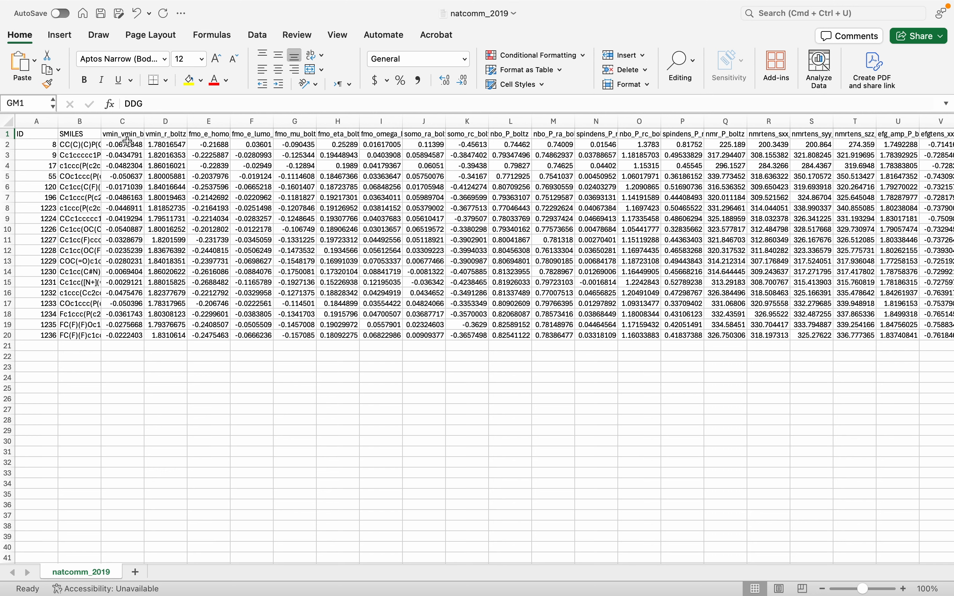
- Look through the descriptor columns of the natcomm_2019 sheet across to the DDG column
{"action": "scroll", "coordinate": [345, 186], "scroll_direction": "right", "scroll_amount": 2}
{"action": "scroll", "coordinate": [345, 186], "scroll_direction": "right", "scroll_amount": 20}
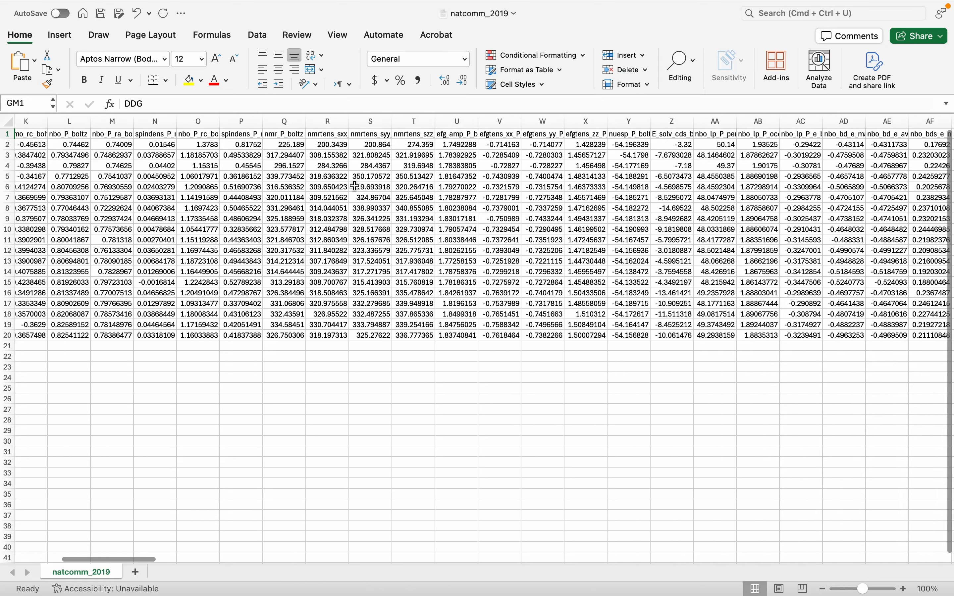
{"action": "scroll", "coordinate": [516, 188], "scroll_direction": "right", "scroll_amount": 20}
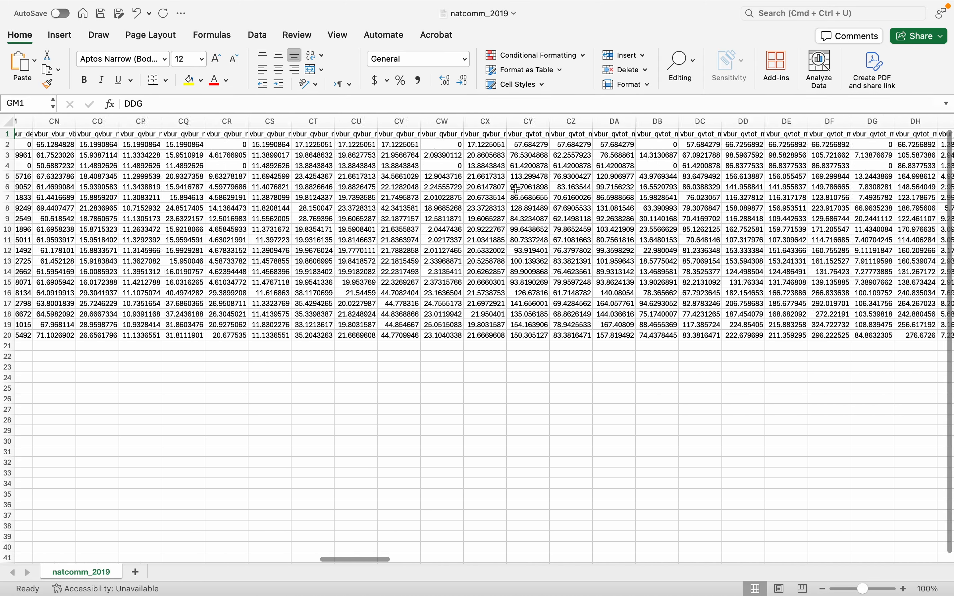
{"action": "scroll", "coordinate": [515, 188], "scroll_direction": "right", "scroll_amount": 15}
{"action": "scroll", "coordinate": [516, 188], "scroll_direction": "left", "scroll_amount": 12}
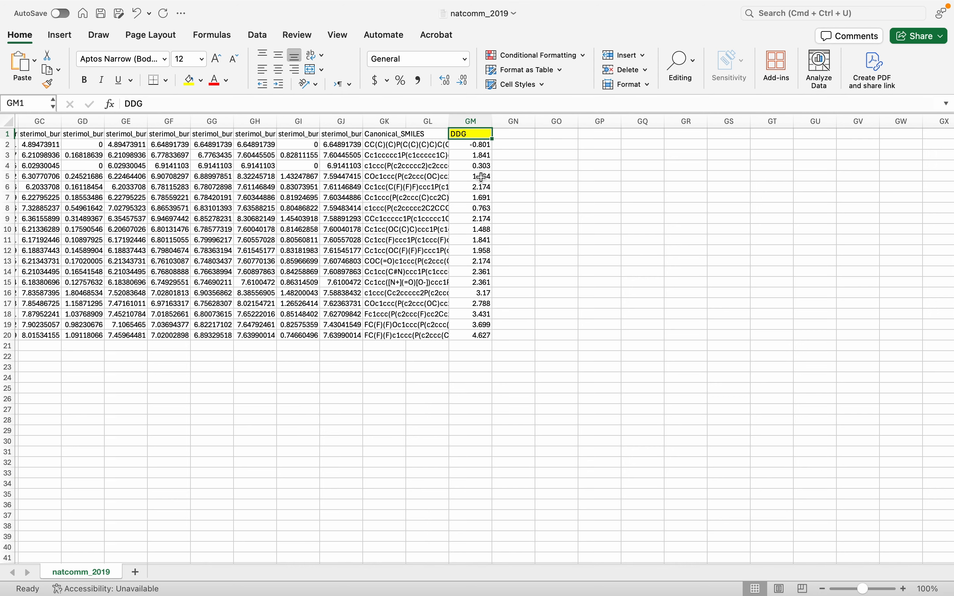
- Switch to Chemetrian in the browser and create a predictive modeling workflow named DDG_prediction
{"action": "key", "text": "super+Tab"}
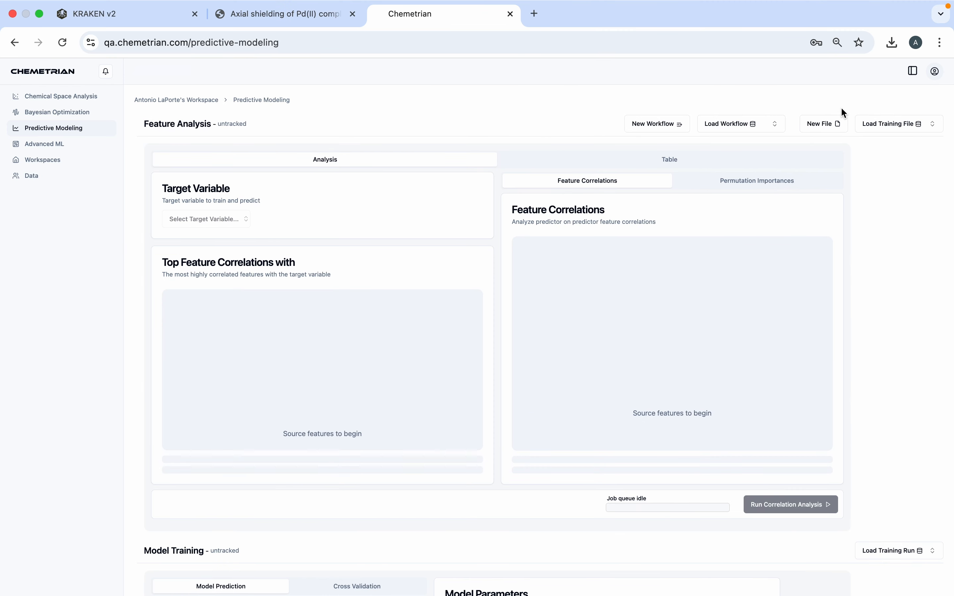
{"action": "left_click", "coordinate": [664, 124]}
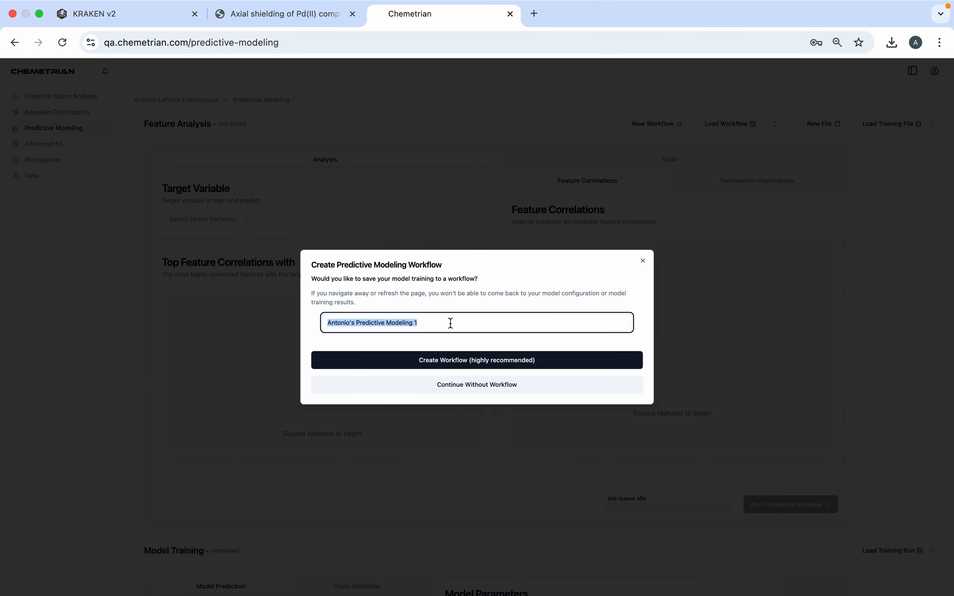
{"action": "type", "text": "DDG_prediction"}
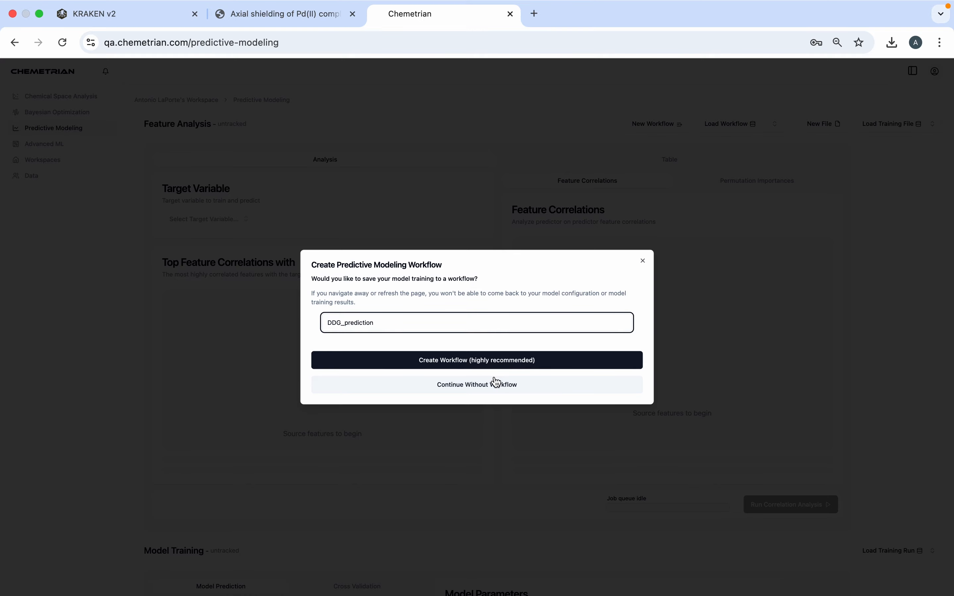
{"action": "left_click", "coordinate": [503, 365]}
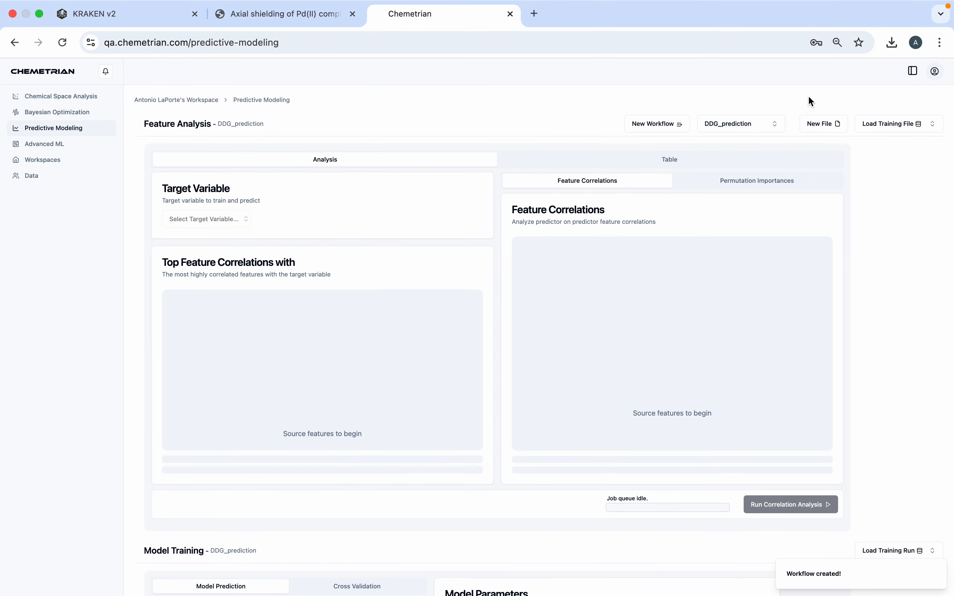
- Load natcomm_2019.csv as the training file and choose DDG as the target variable
{"action": "left_click", "coordinate": [833, 126]}
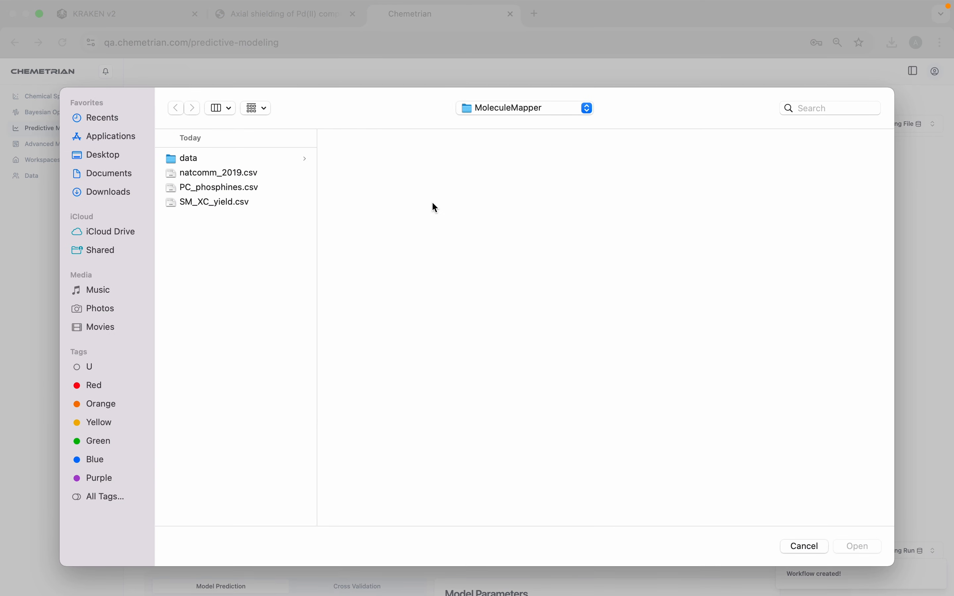
{"action": "left_click", "coordinate": [238, 173]}
{"action": "left_click", "coordinate": [858, 546]}
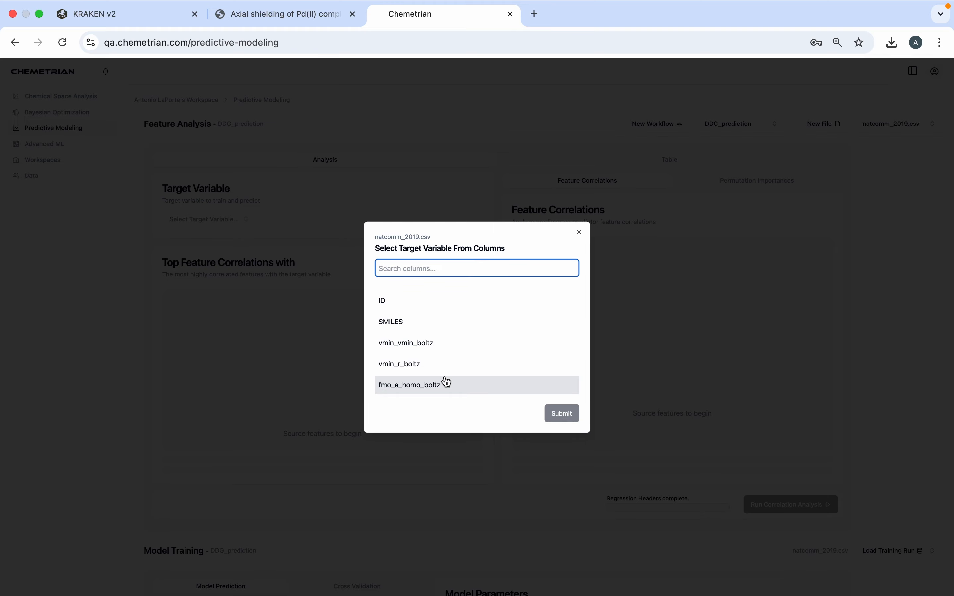
{"action": "type", "text": "ddg"}
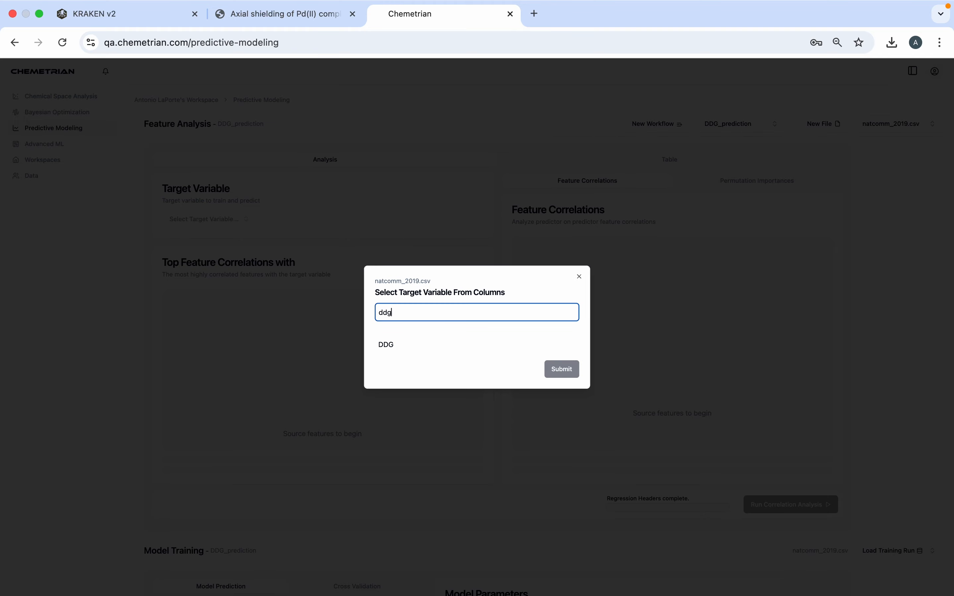
{"action": "left_click", "coordinate": [386, 344]}
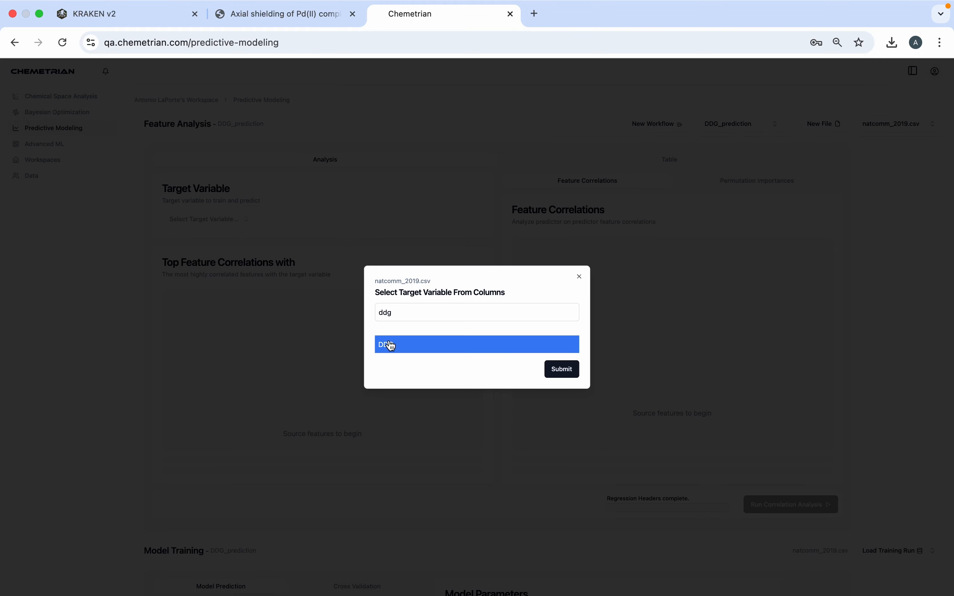
{"action": "left_click", "coordinate": [570, 369]}
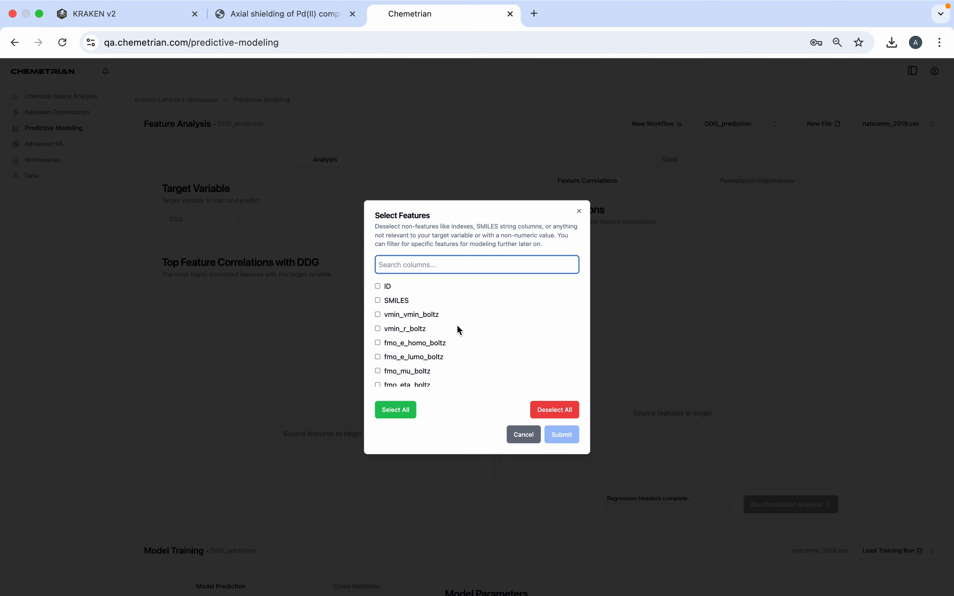
- Include the columns of natcomm_2019.csv as features, leaving out ID, SMILES and Canonical_SMILES
{"action": "left_click", "coordinate": [400, 413]}
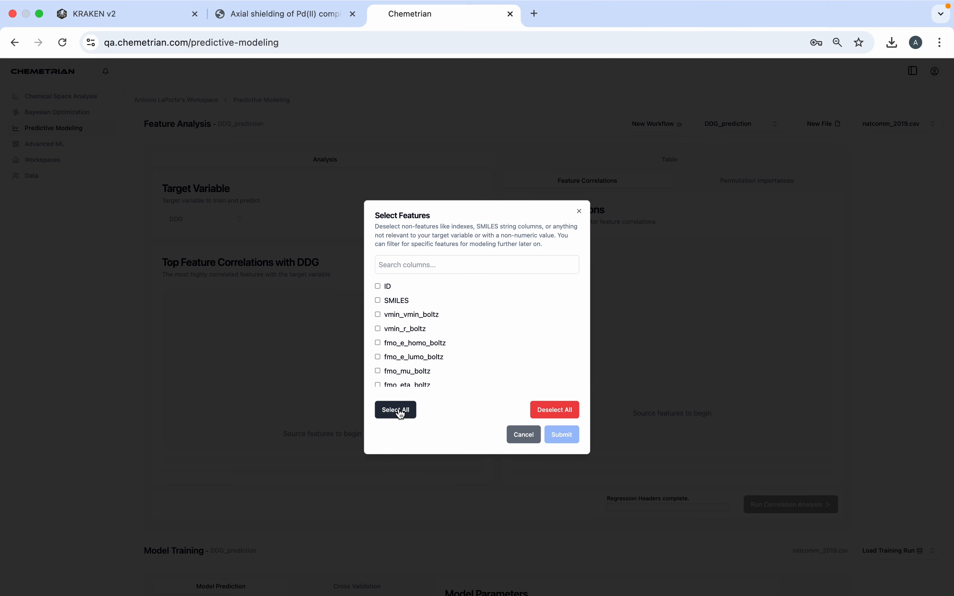
{"action": "left_click", "coordinate": [378, 286]}
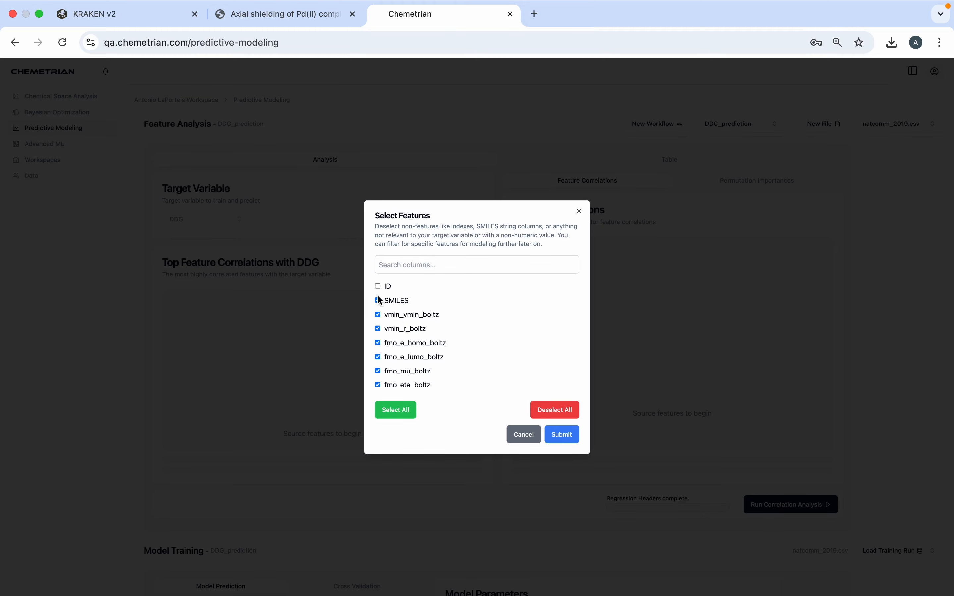
{"action": "left_click", "coordinate": [377, 301]}
{"action": "scroll", "coordinate": [426, 333], "scroll_direction": "down", "scroll_amount": 20}
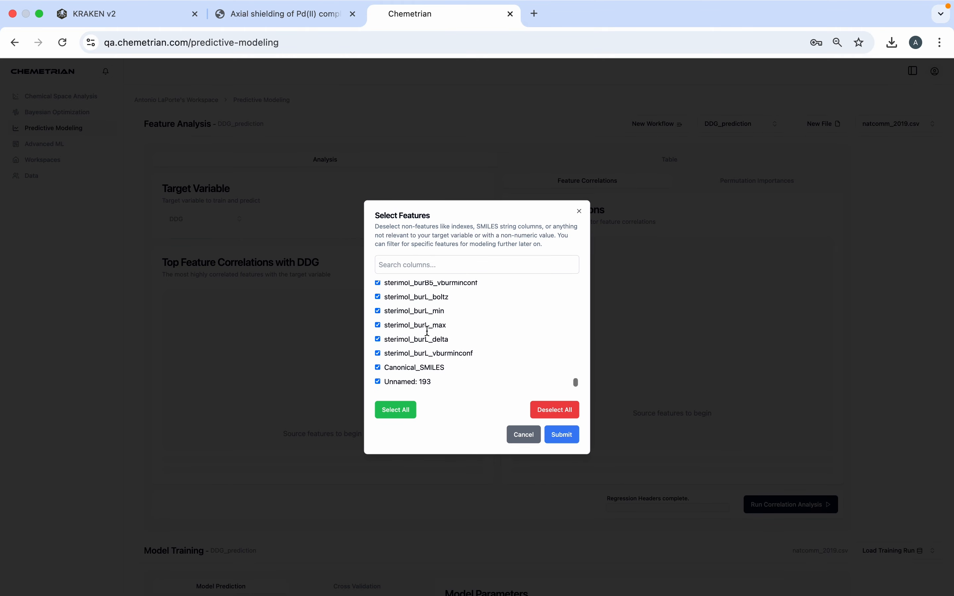
{"action": "left_click", "coordinate": [378, 369]}
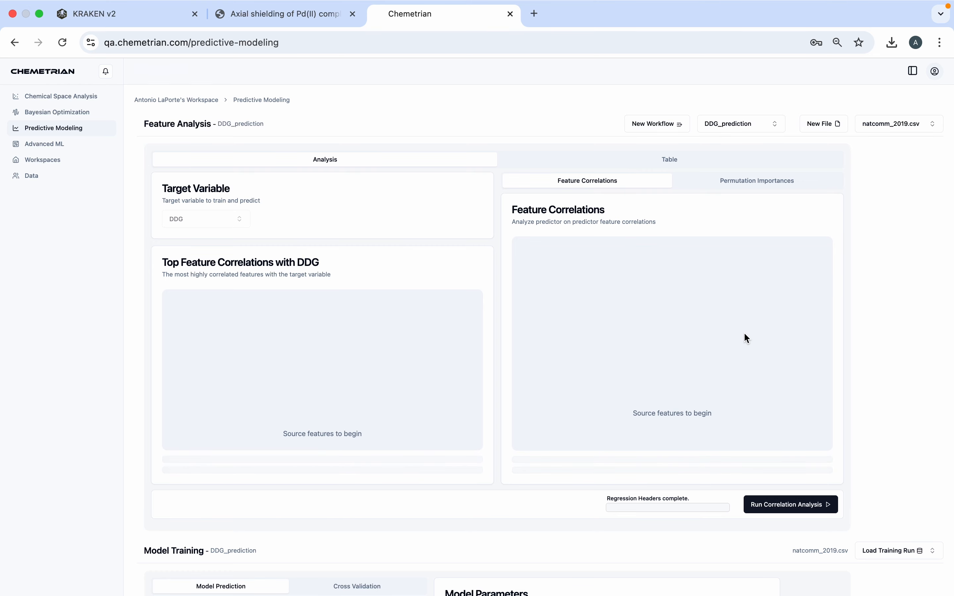
- Run the correlation analysis of the selected features against DDG and look over the results
{"action": "left_click", "coordinate": [788, 505]}
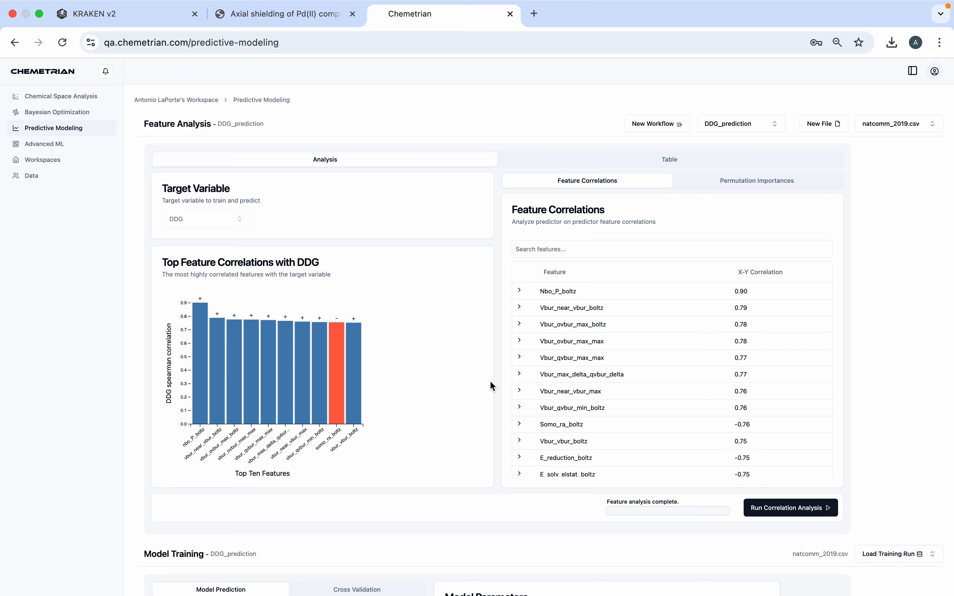
{"action": "scroll", "coordinate": [637, 269], "scroll_direction": "down", "scroll_amount": 1}
{"action": "scroll", "coordinate": [636, 267], "scroll_direction": "up", "scroll_amount": 1}
- Exclude the nine features listed as strongly correlated with Nbo_P_boltz, from fmo_e_lumo_boltz through qpoletens_yy_boltz
{"action": "left_click", "coordinate": [519, 291]}
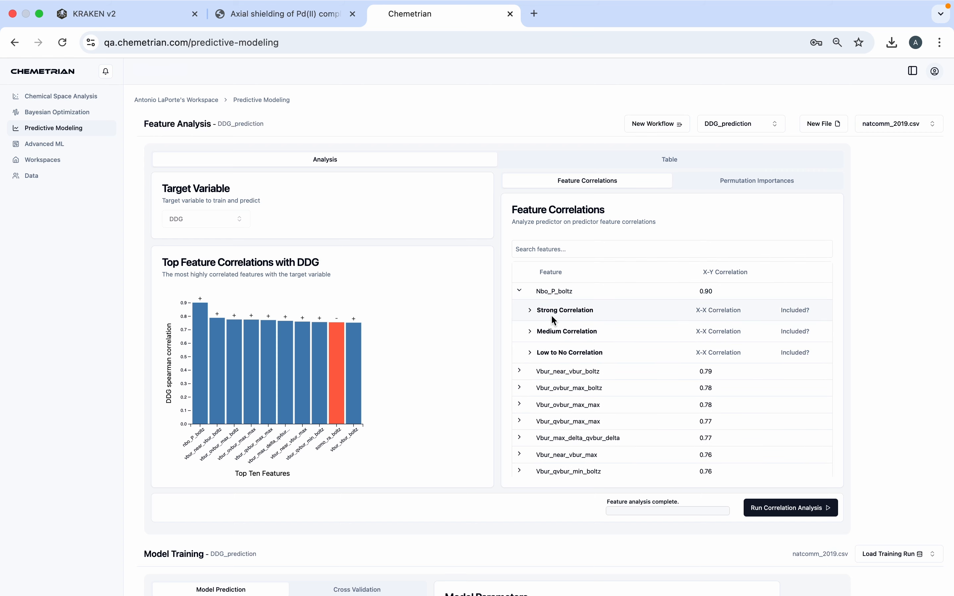
{"action": "left_click", "coordinate": [530, 312]}
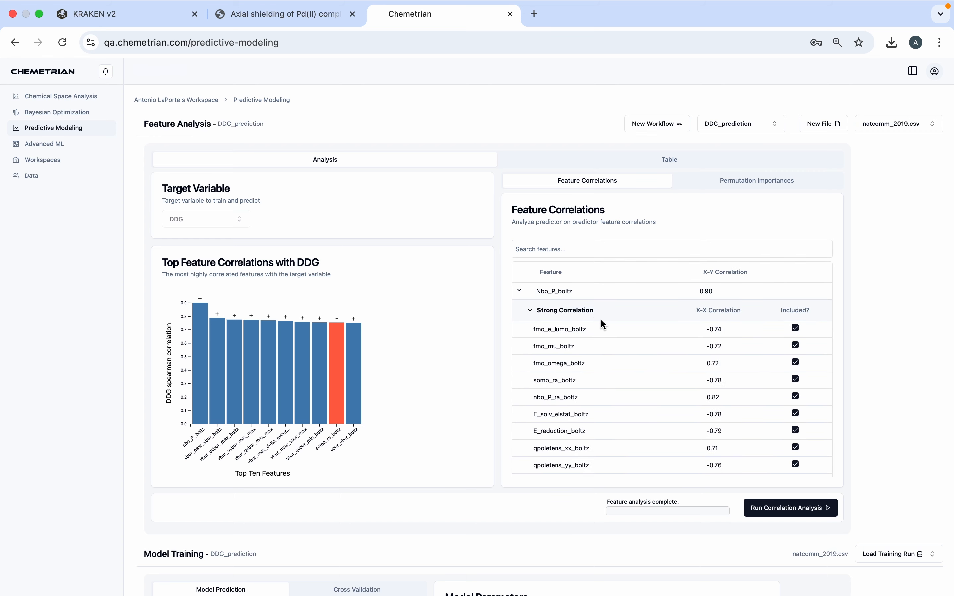
{"action": "left_click", "coordinate": [796, 329]}
{"action": "left_click", "coordinate": [796, 346]}
{"action": "left_click", "coordinate": [796, 362]}
{"action": "left_click", "coordinate": [796, 378]}
{"action": "left_click", "coordinate": [795, 395]}
{"action": "left_click", "coordinate": [795, 411]}
{"action": "left_click", "coordinate": [796, 427]}
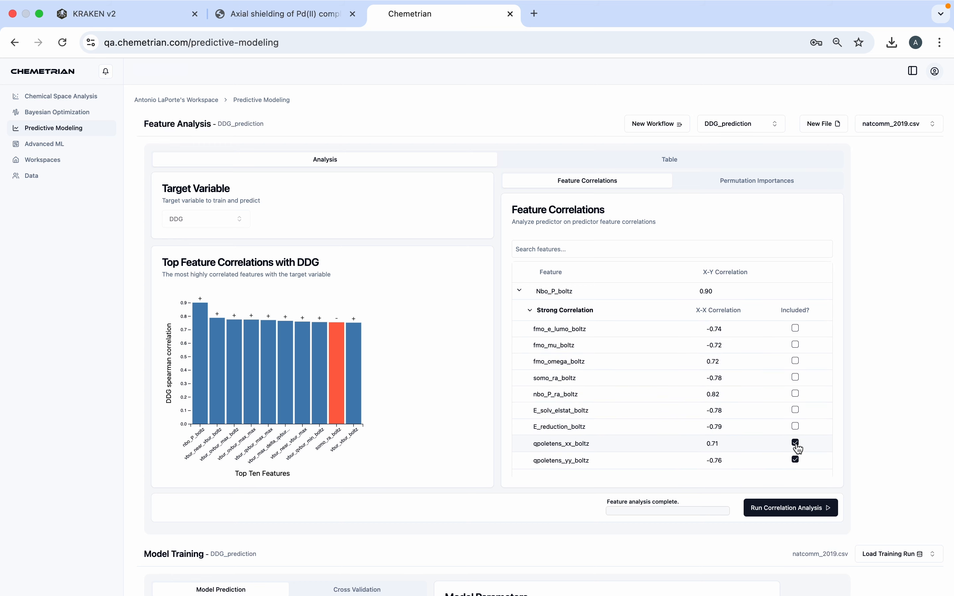
{"action": "left_click", "coordinate": [795, 443]}
{"action": "left_click", "coordinate": [795, 459]}
{"action": "left_click", "coordinate": [528, 290]}
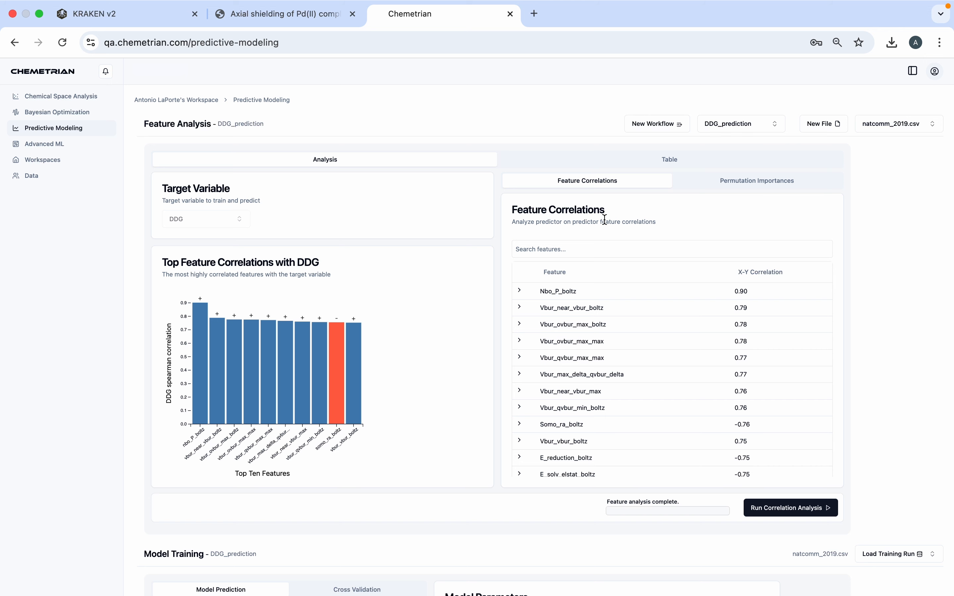
- Set the model training's feature selection to Auto Tune with a feature selection number of 3
{"action": "scroll", "coordinate": [439, 349], "scroll_direction": "down", "scroll_amount": 5}
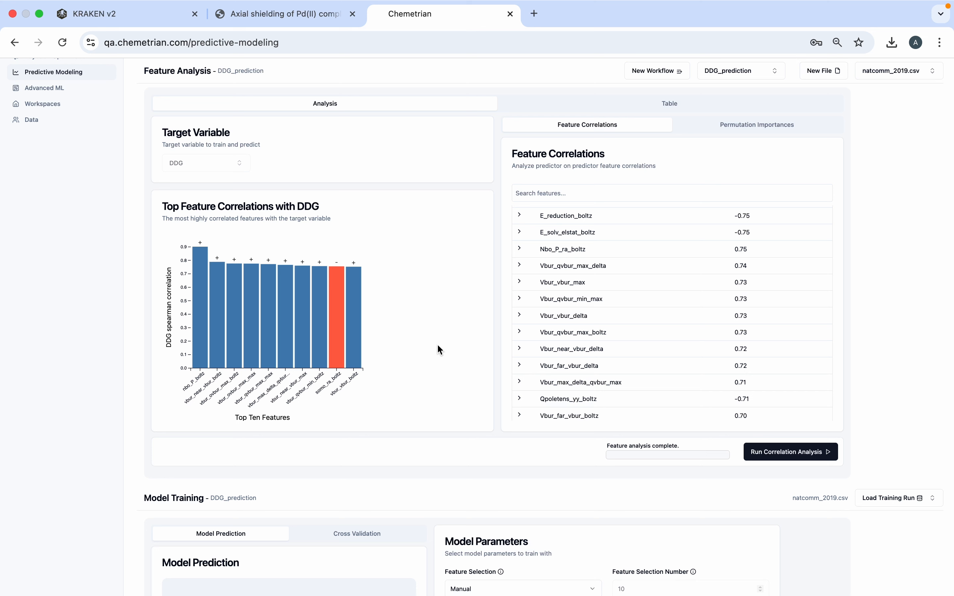
{"action": "scroll", "coordinate": [438, 347], "scroll_direction": "down", "scroll_amount": 10}
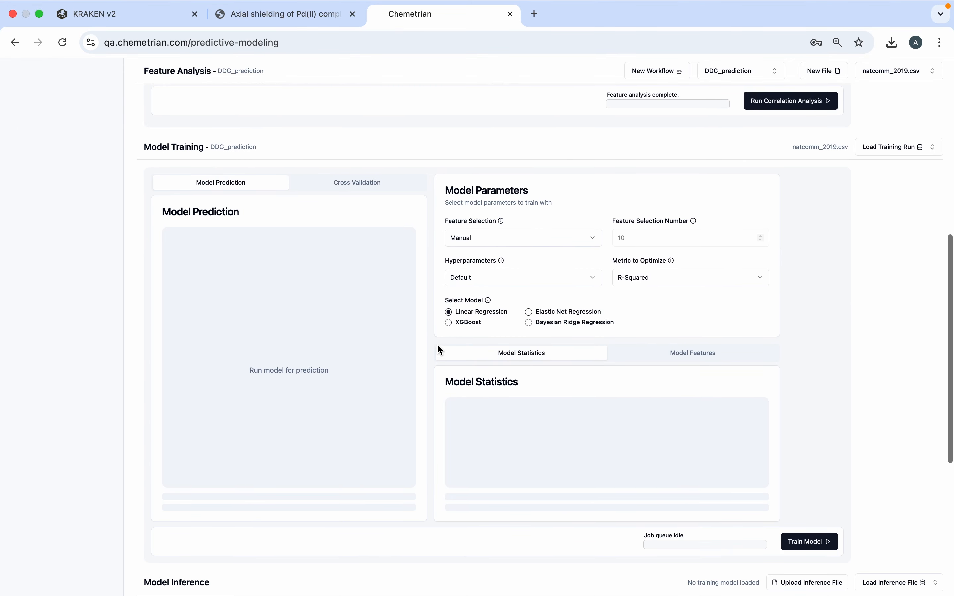
{"action": "scroll", "coordinate": [437, 346], "scroll_direction": "down", "scroll_amount": 2}
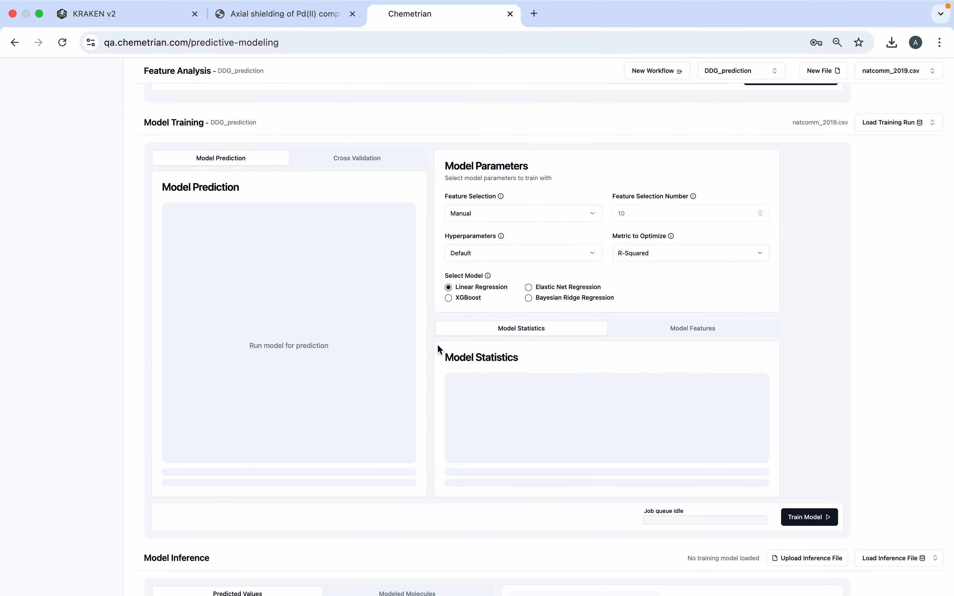
{"action": "scroll", "coordinate": [437, 346], "scroll_direction": "down", "scroll_amount": 1}
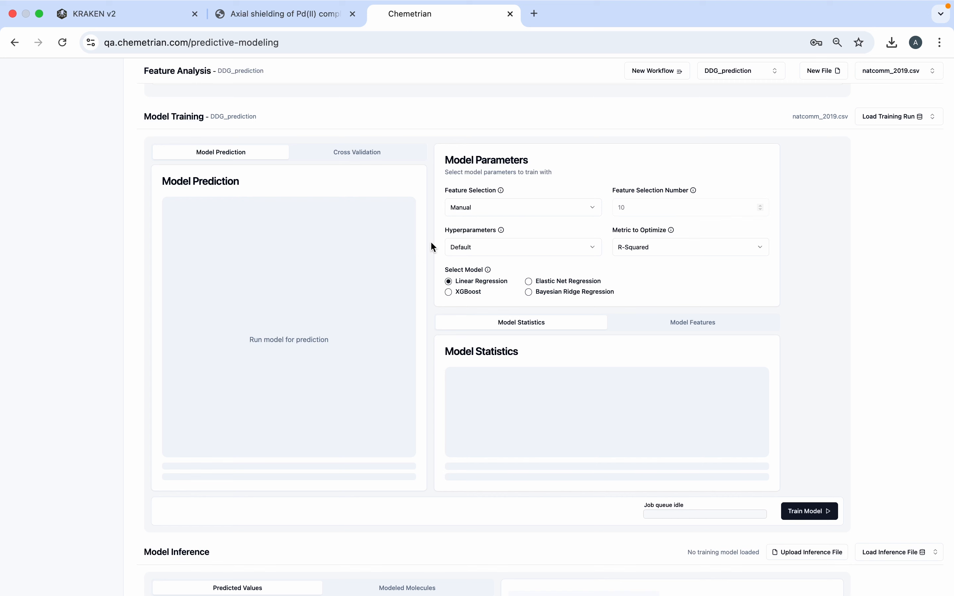
{"action": "left_click", "coordinate": [475, 205]}
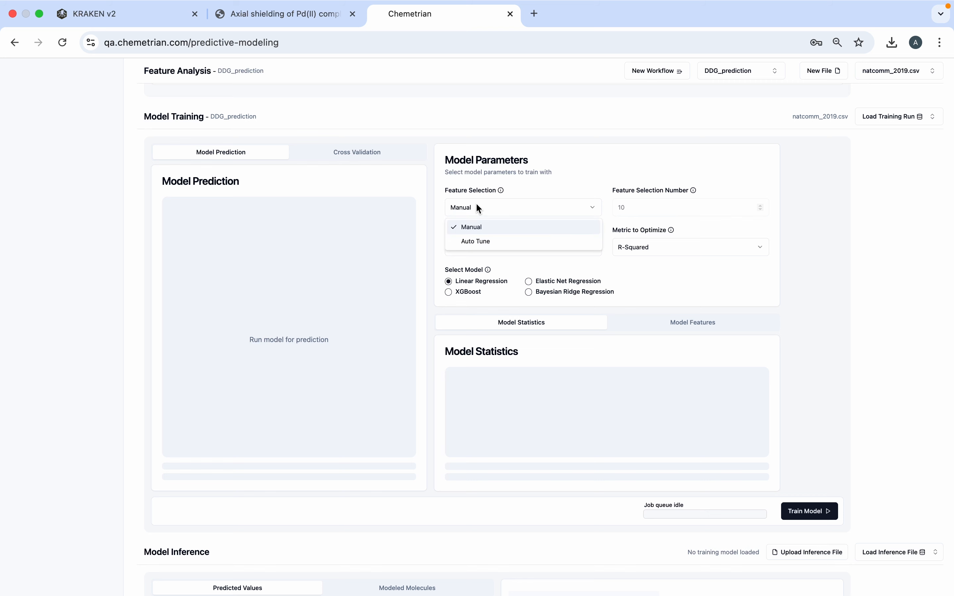
{"action": "left_click", "coordinate": [482, 242]}
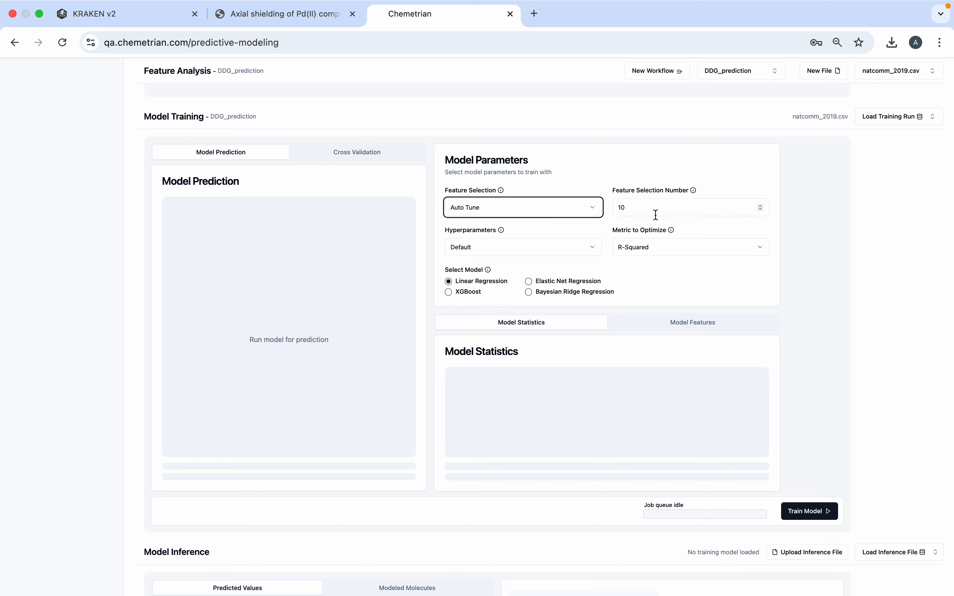
{"action": "left_click", "coordinate": [760, 210]}
{"action": "left_click", "coordinate": [760, 210]}
{"action": "left_click", "coordinate": [760, 210]}
{"action": "left_click", "coordinate": [759, 210]}
{"action": "left_click", "coordinate": [759, 209]}
{"action": "left_click", "coordinate": [759, 210]}
{"action": "left_click", "coordinate": [760, 210]}
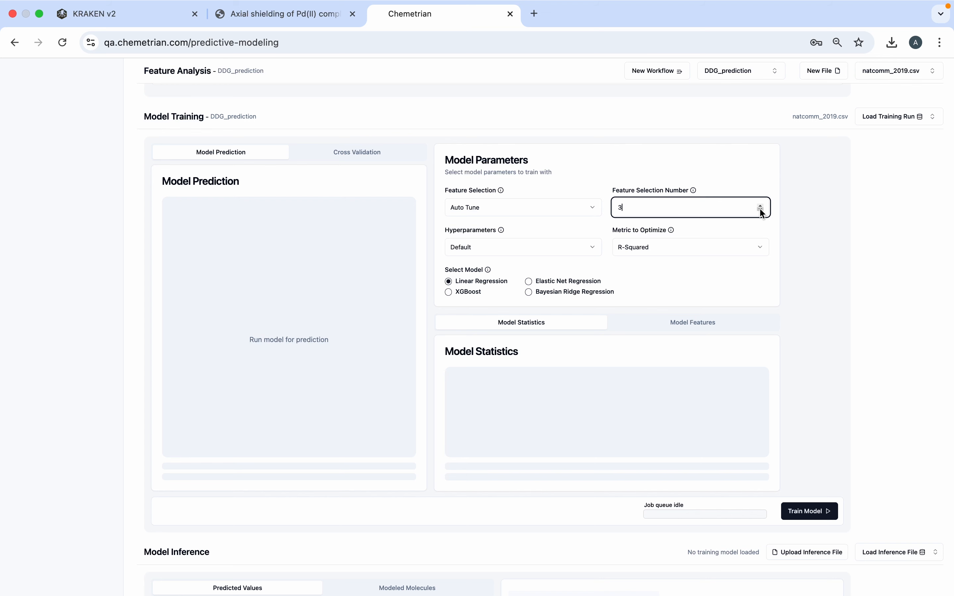
- Set the metric to optimize to Mean Absolute Error (MAE)
{"action": "scroll", "coordinate": [715, 234], "scroll_direction": "down", "scroll_amount": 1}
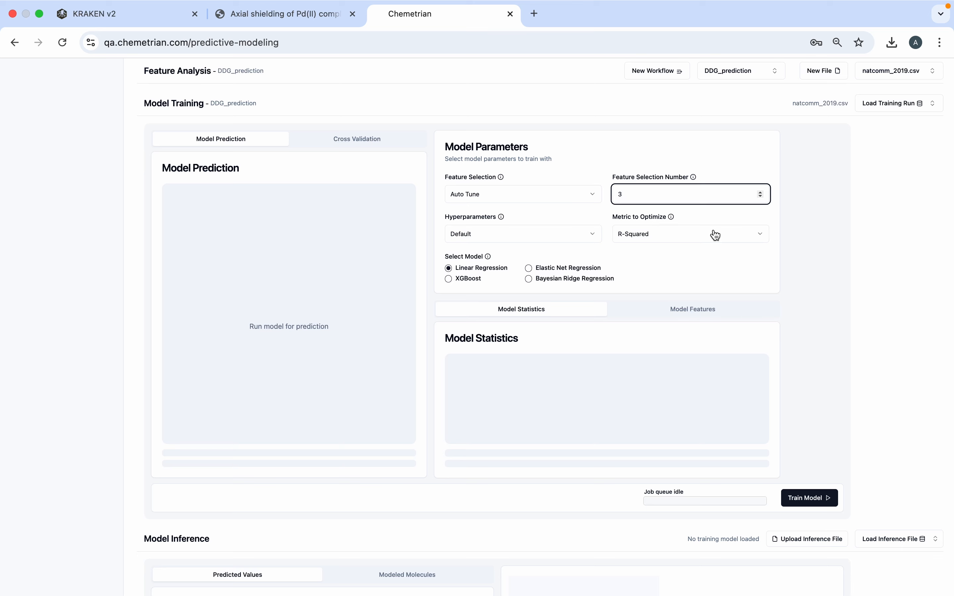
{"action": "left_click", "coordinate": [715, 235]}
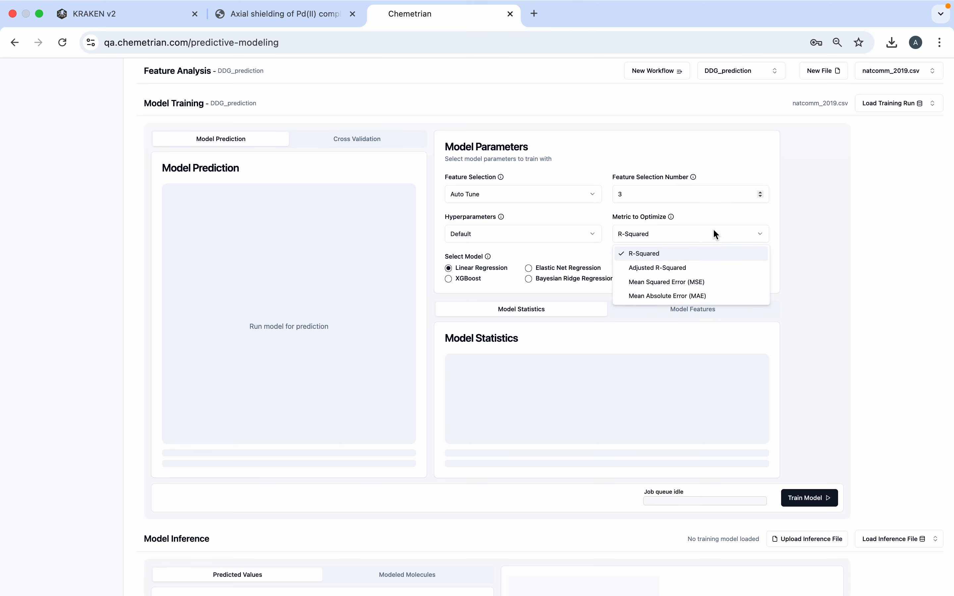
{"action": "left_click", "coordinate": [688, 296]}
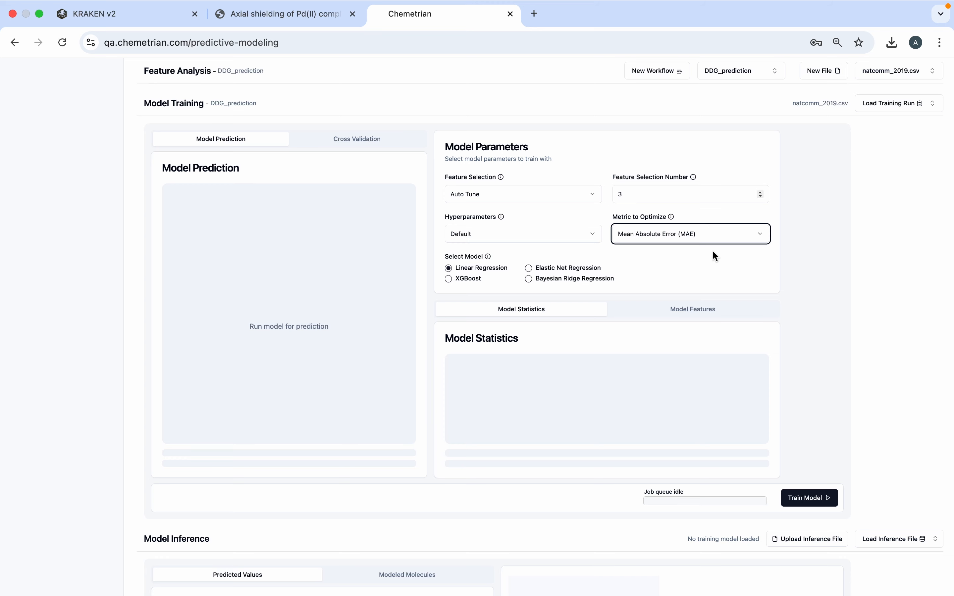
- Train the linear regression model with default hyperparameters and view its prediction plot and statistics
{"action": "scroll", "coordinate": [670, 280], "scroll_direction": "down", "scroll_amount": 1}
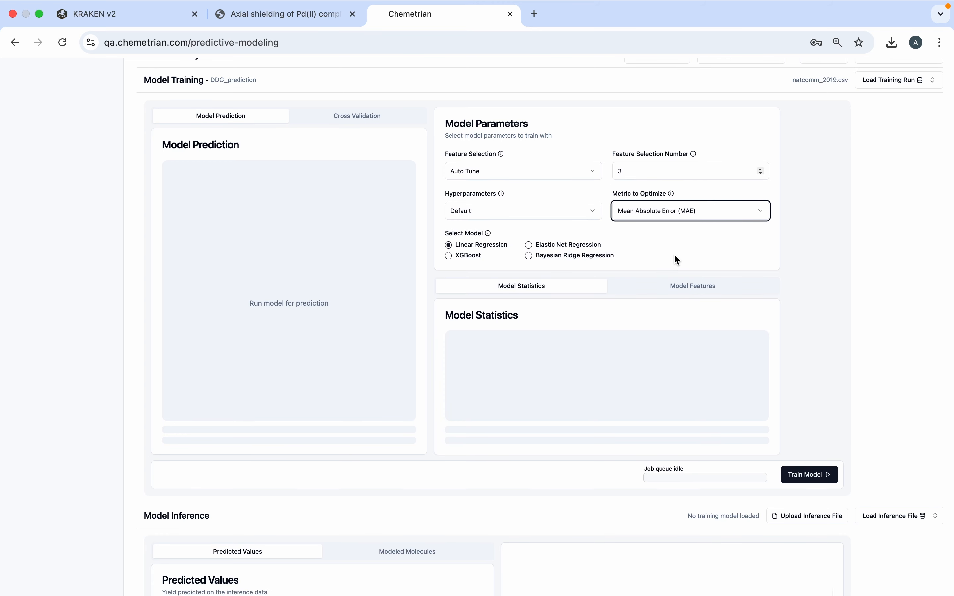
{"action": "scroll", "coordinate": [676, 252], "scroll_direction": "down", "scroll_amount": 1}
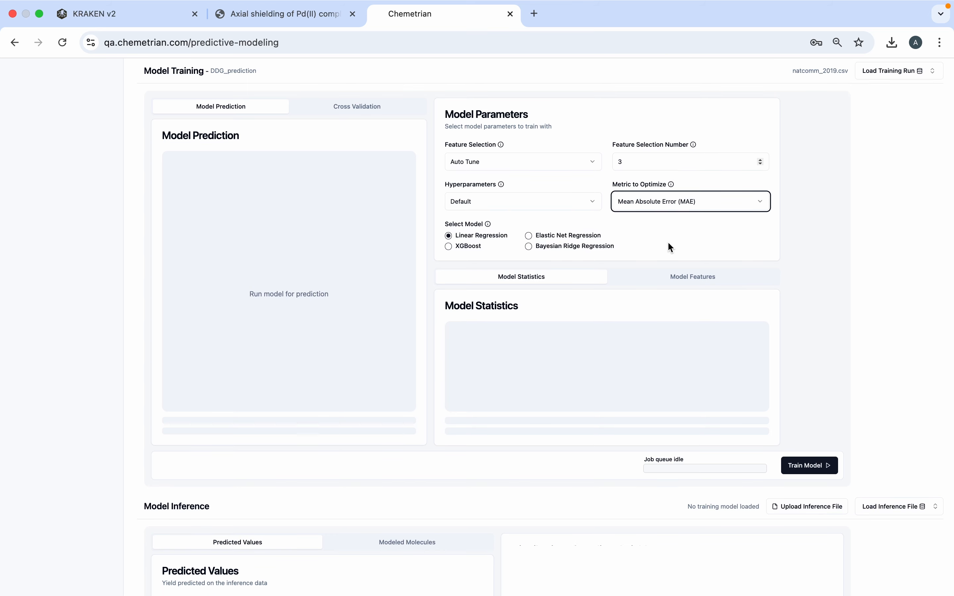
{"action": "left_click", "coordinate": [812, 468]}
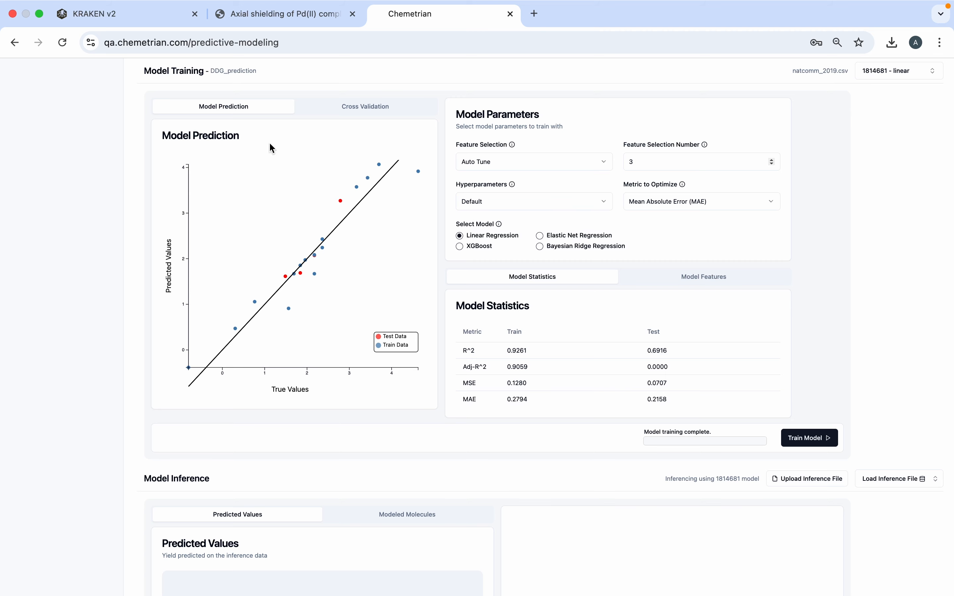
{"action": "scroll", "coordinate": [325, 317], "scroll_direction": "up", "scroll_amount": 2}
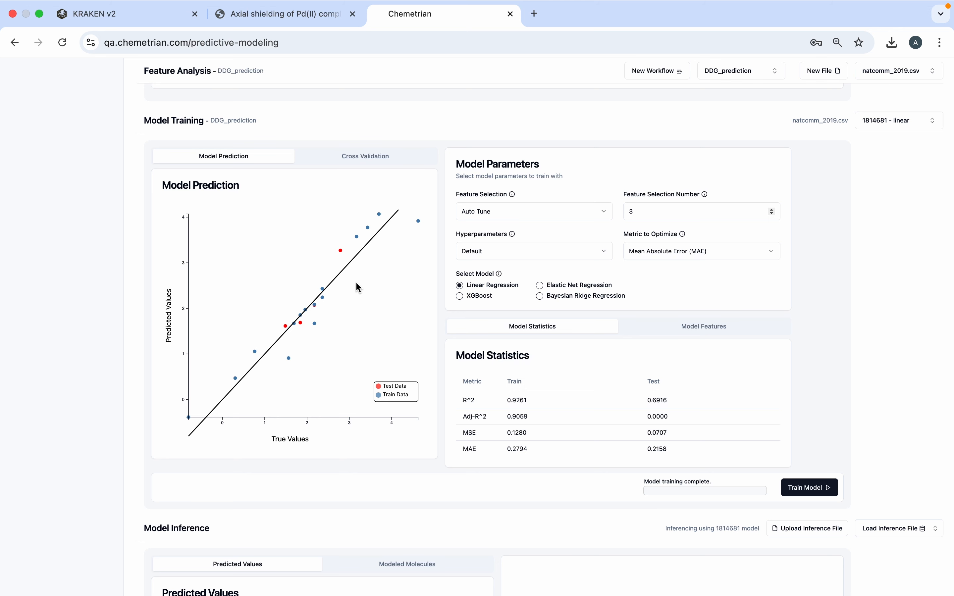
- Review the linear model's k-fold cross-validation plot and the list of final features selected for the model
{"action": "scroll", "coordinate": [356, 281], "scroll_direction": "up", "scroll_amount": 1}
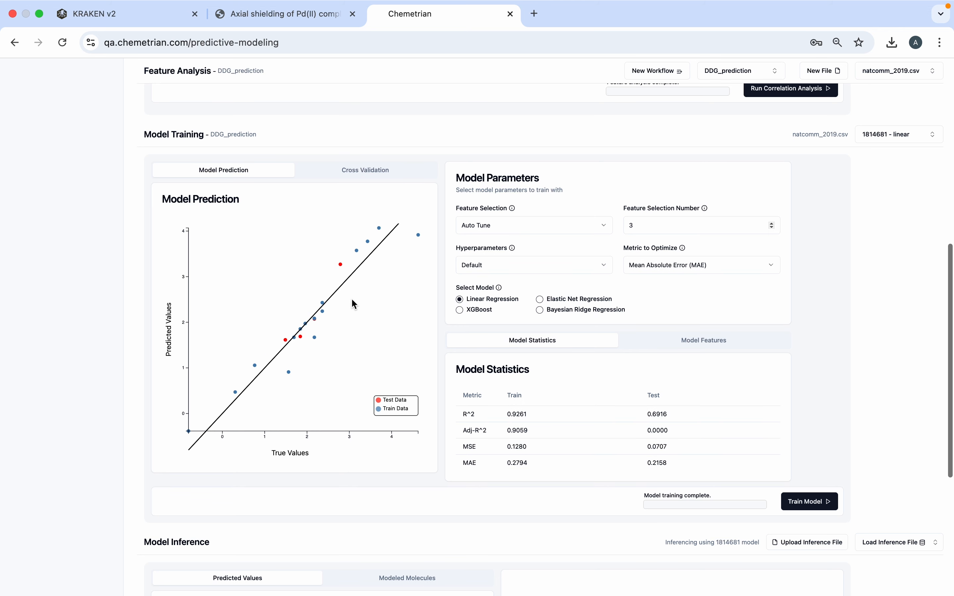
{"action": "scroll", "coordinate": [349, 307], "scroll_direction": "down", "scroll_amount": 1}
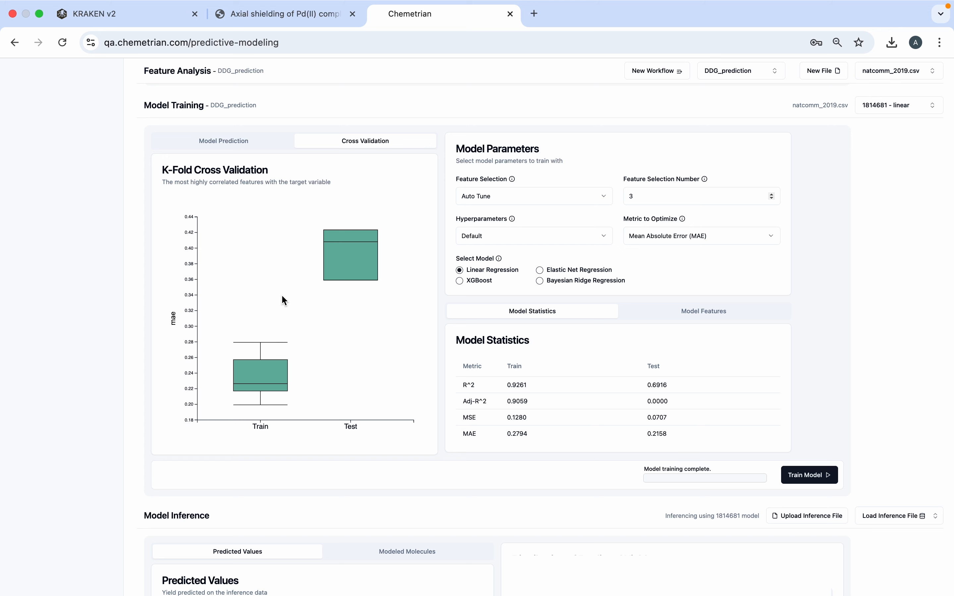
{"action": "scroll", "coordinate": [470, 364], "scroll_direction": "down", "scroll_amount": 1}
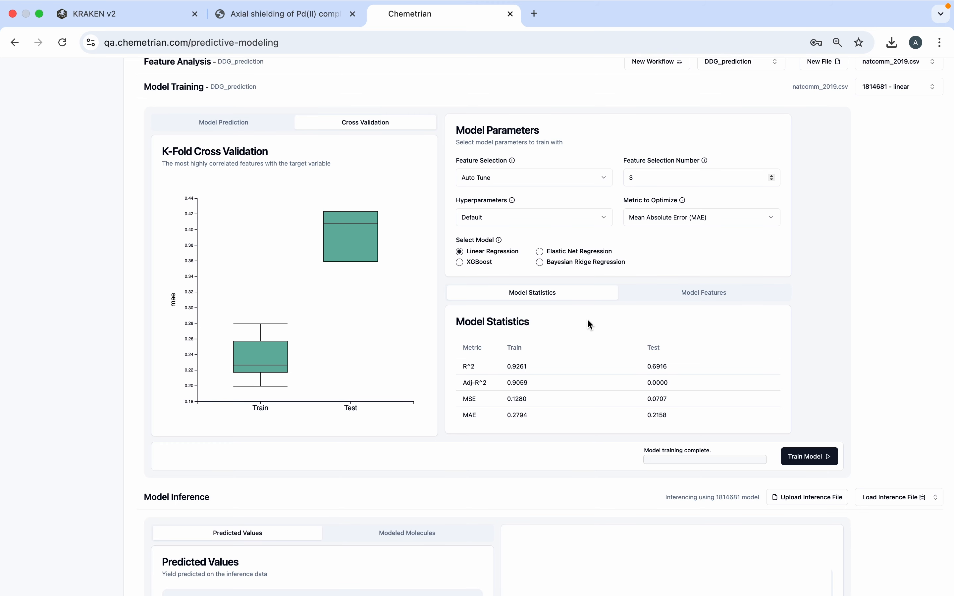
{"action": "scroll", "coordinate": [633, 317], "scroll_direction": "down", "scroll_amount": 1}
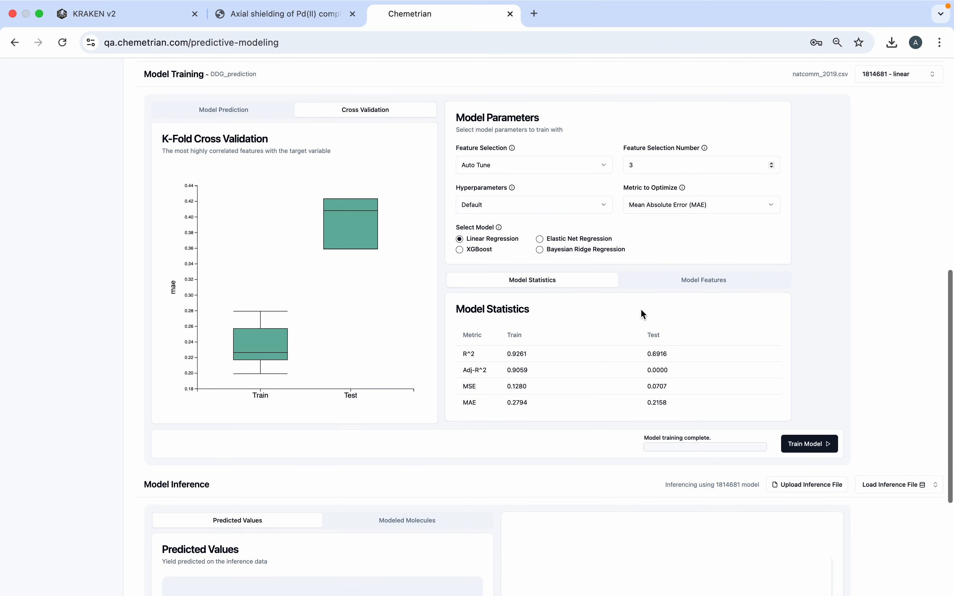
{"action": "left_click", "coordinate": [709, 281]}
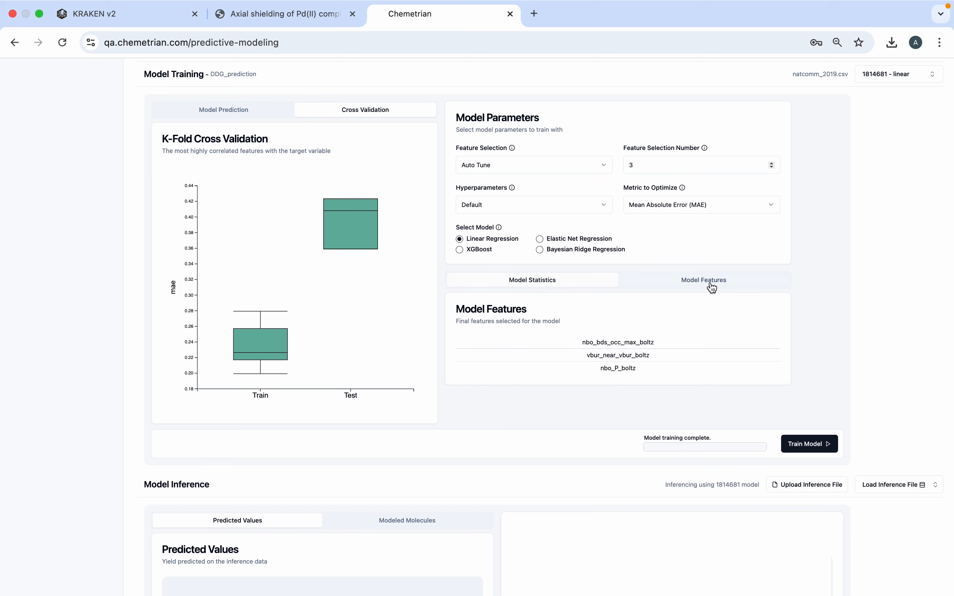
{"action": "scroll", "coordinate": [685, 355], "scroll_direction": "down", "scroll_amount": 1}
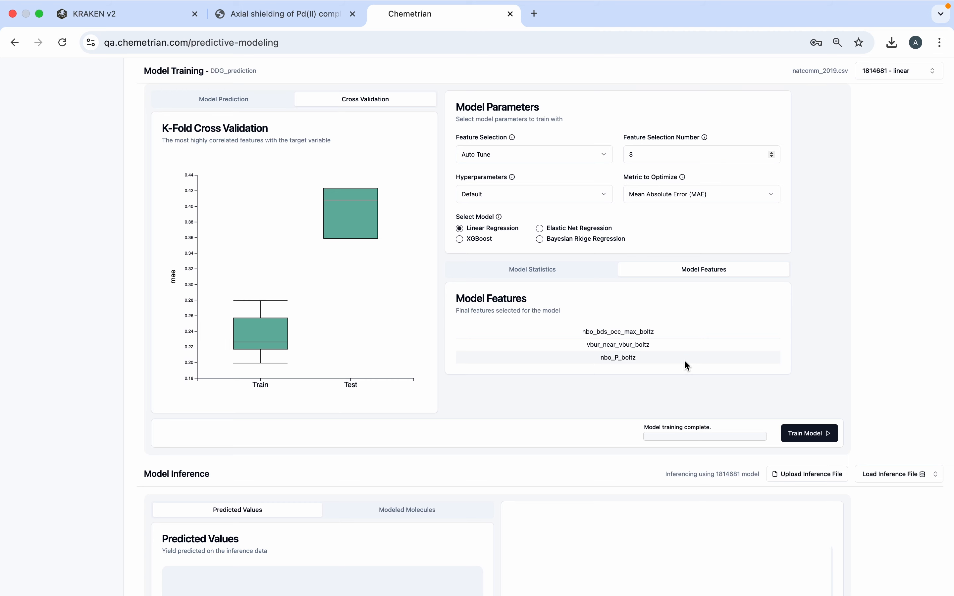
- Train an XGBoost model with a feature selection number of 5 and hyperparameters set to Auto Tune
{"action": "scroll", "coordinate": [569, 347], "scroll_direction": "up", "scroll_amount": 3}
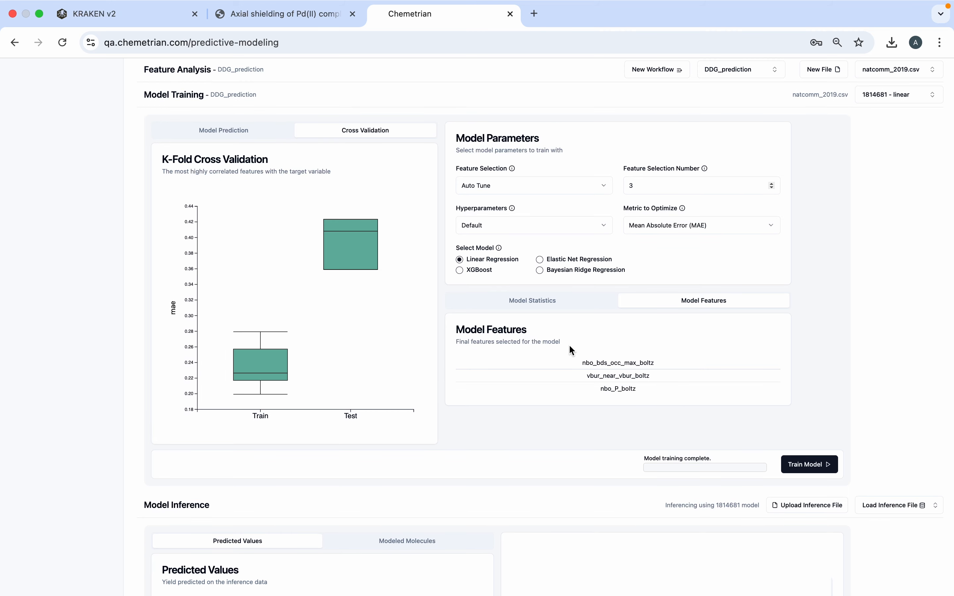
{"action": "left_click", "coordinate": [460, 271]}
{"action": "left_click", "coordinate": [772, 184]}
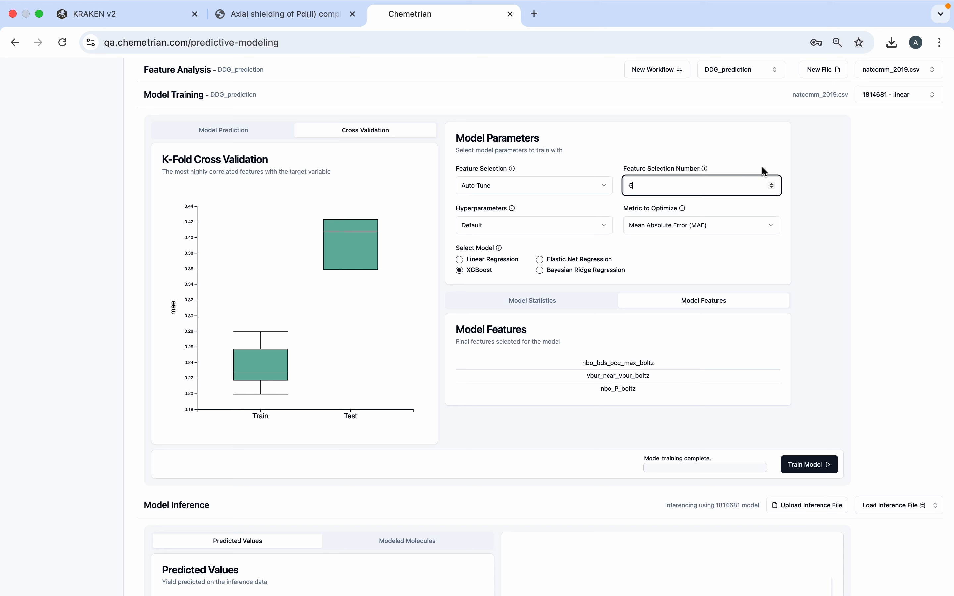
{"action": "left_click", "coordinate": [529, 232]}
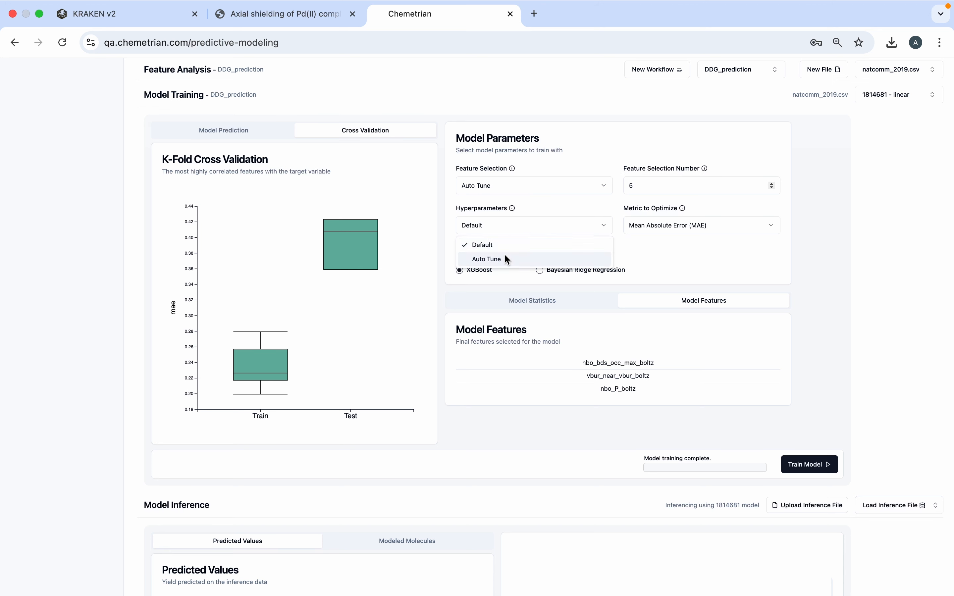
{"action": "left_click", "coordinate": [501, 258]}
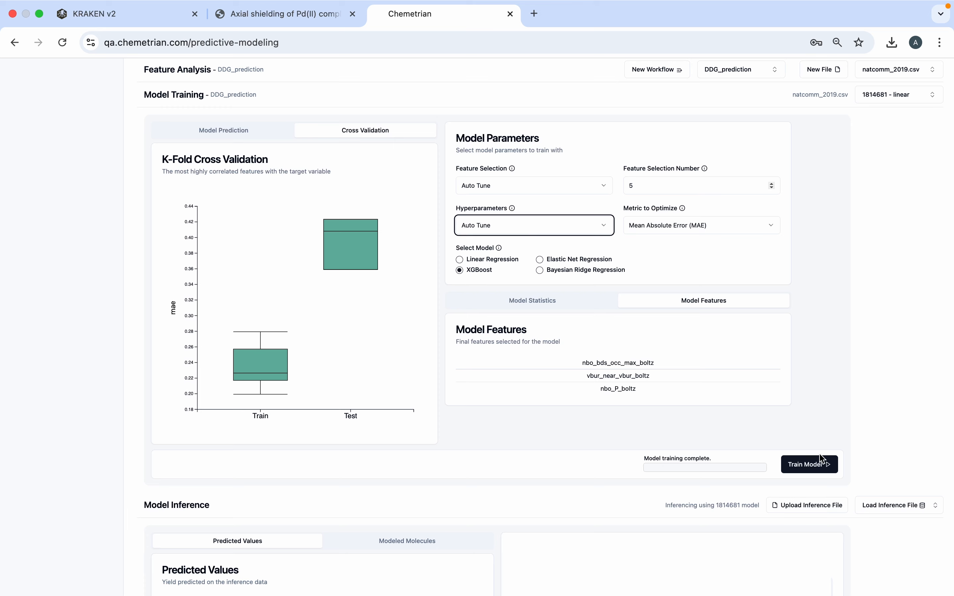
{"action": "left_click", "coordinate": [806, 465]}
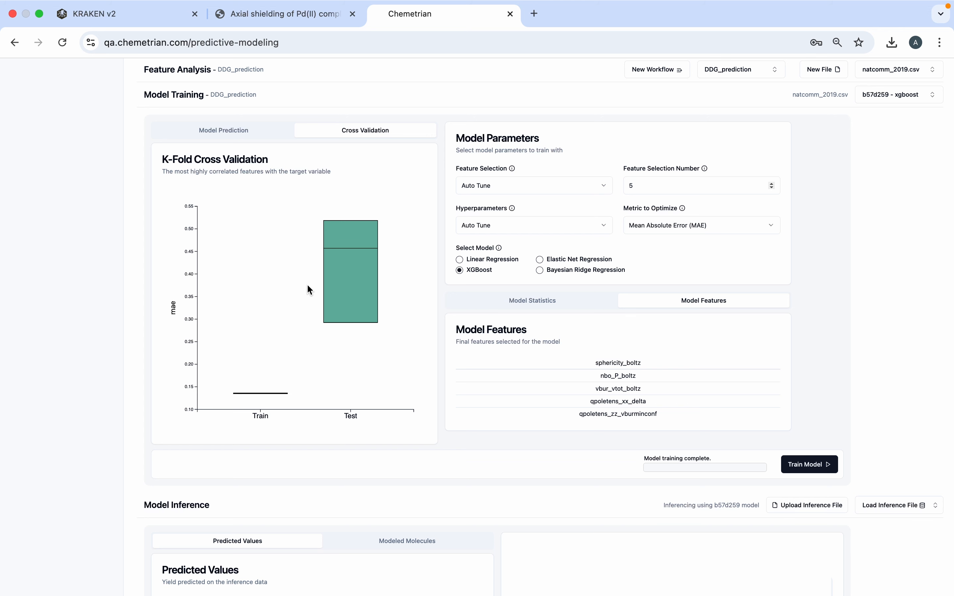
- Review the XGBoost model's prediction plot, selected features and train/test statistics
{"action": "left_click", "coordinate": [242, 147]}
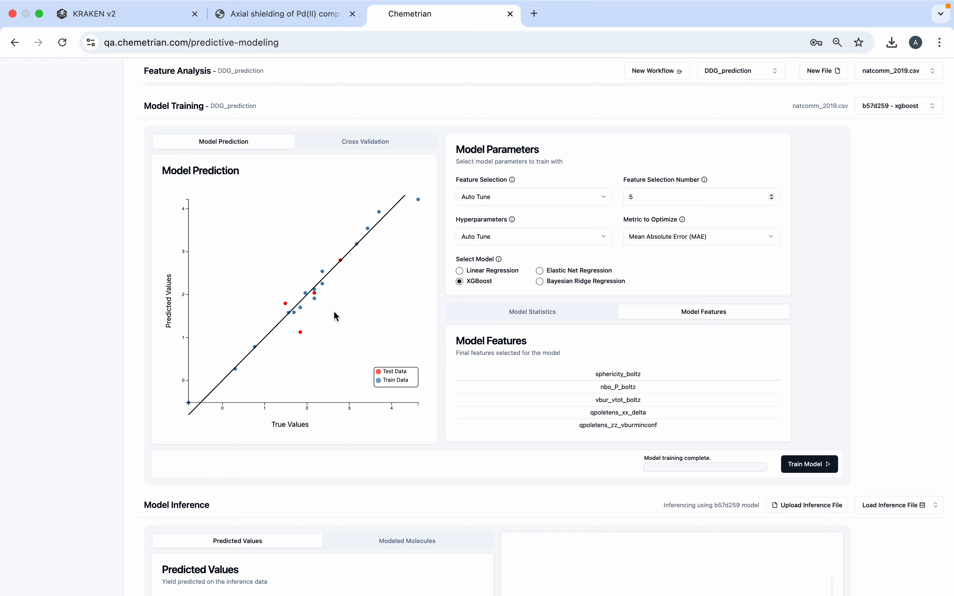
{"action": "scroll", "coordinate": [520, 379], "scroll_direction": "down", "scroll_amount": 1}
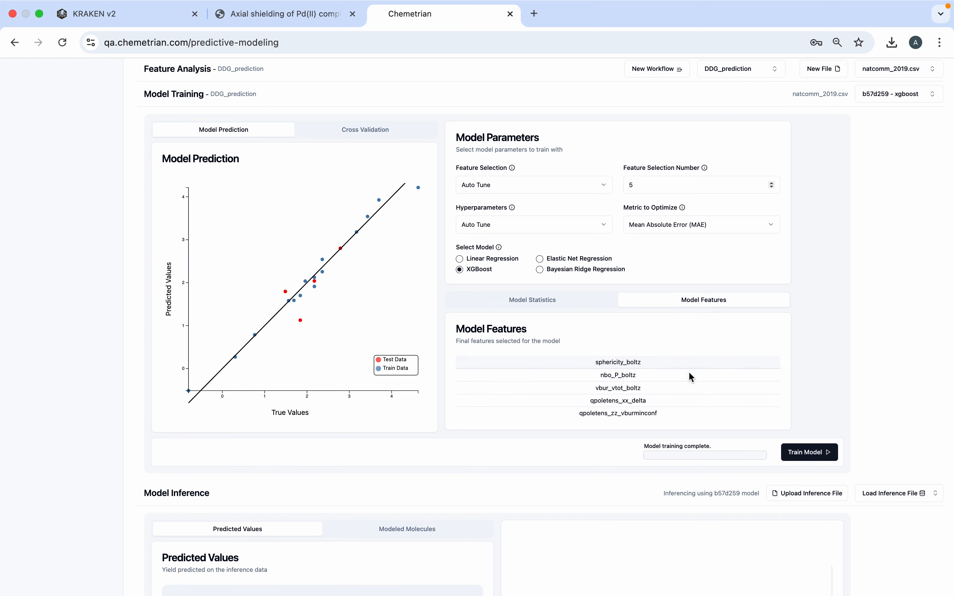
{"action": "left_click", "coordinate": [549, 301]}
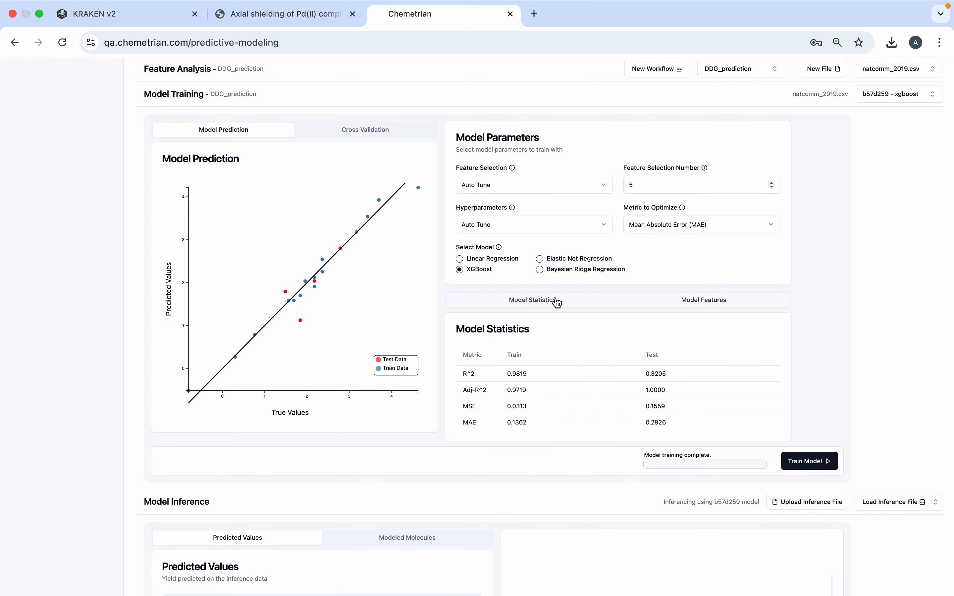
{"action": "scroll", "coordinate": [552, 341], "scroll_direction": "down", "scroll_amount": 1}
{"action": "scroll", "coordinate": [552, 340], "scroll_direction": "up", "scroll_amount": 1}
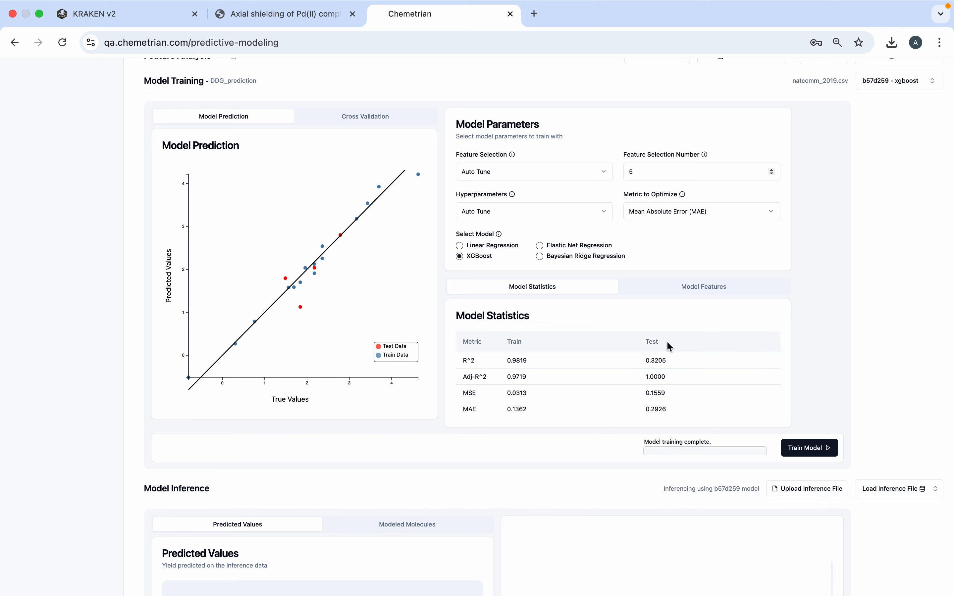
- Switch the active training run back to the finished linear model
{"action": "scroll", "coordinate": [677, 345], "scroll_direction": "up", "scroll_amount": 3}
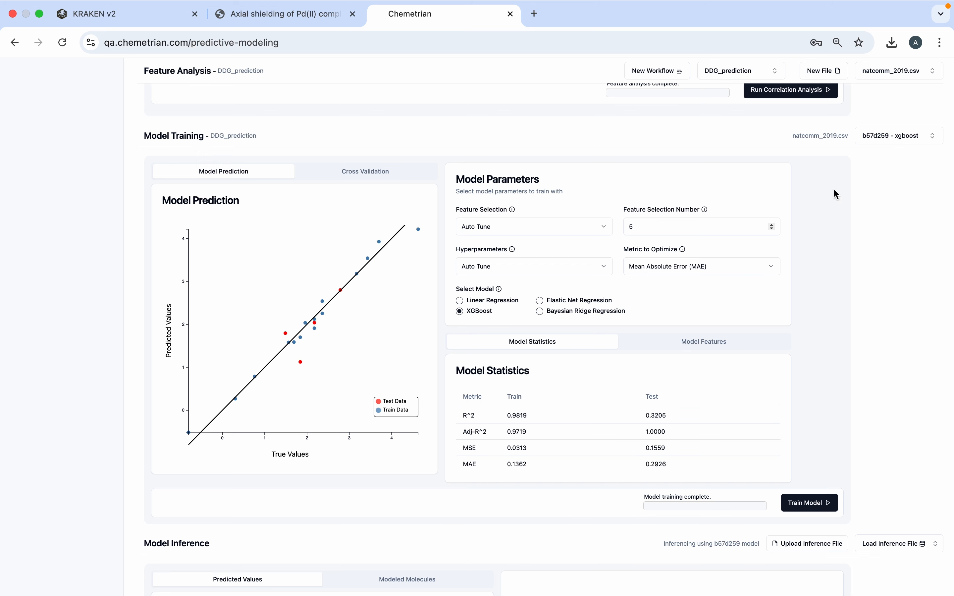
{"action": "left_click", "coordinate": [892, 141]}
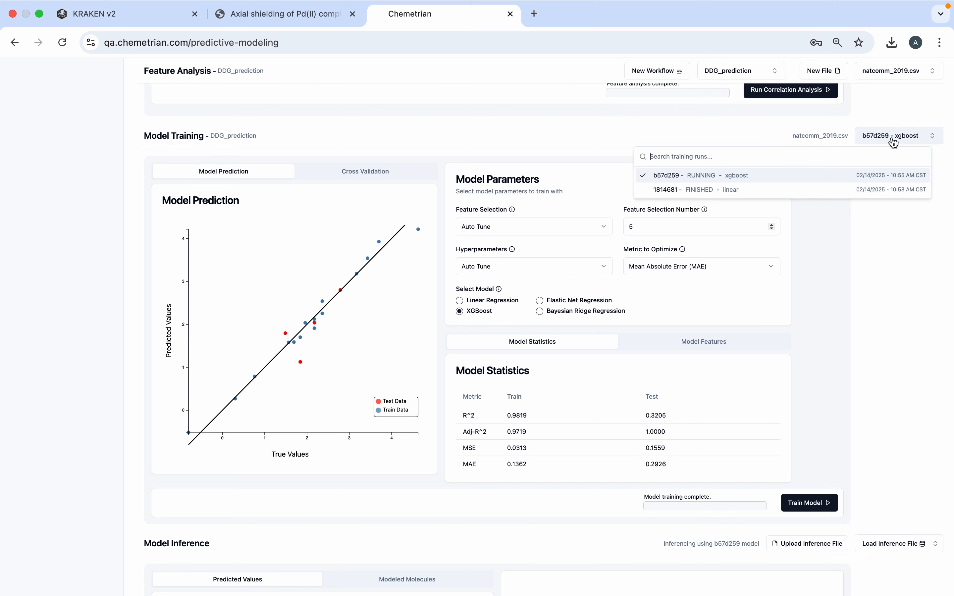
{"action": "left_click", "coordinate": [753, 188]}
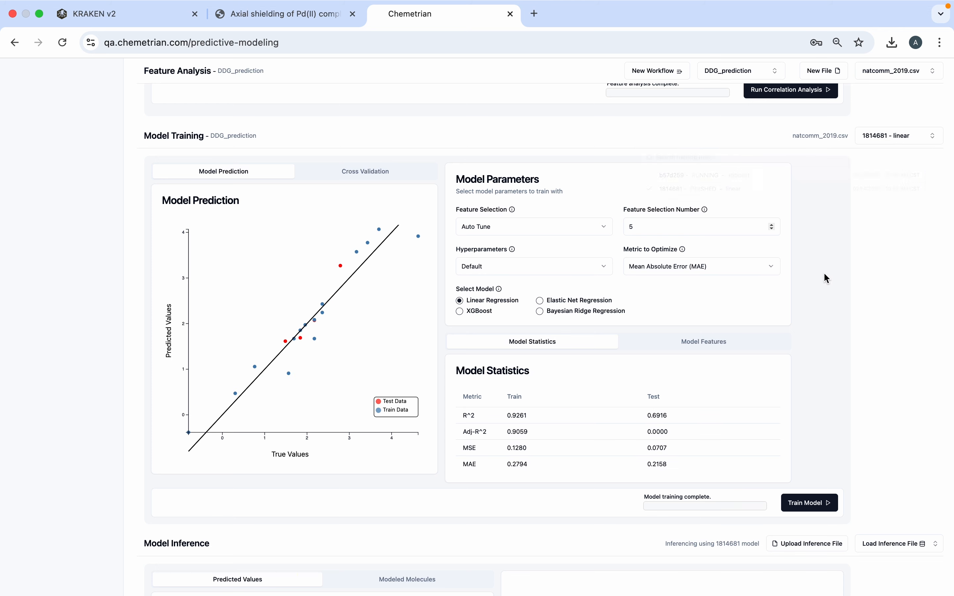
- Load PC_phosphines.csv as the inference file and run inferencing with the linear model
{"action": "scroll", "coordinate": [826, 314], "scroll_direction": "down", "scroll_amount": 2}
{"action": "scroll", "coordinate": [826, 315], "scroll_direction": "down", "scroll_amount": 2}
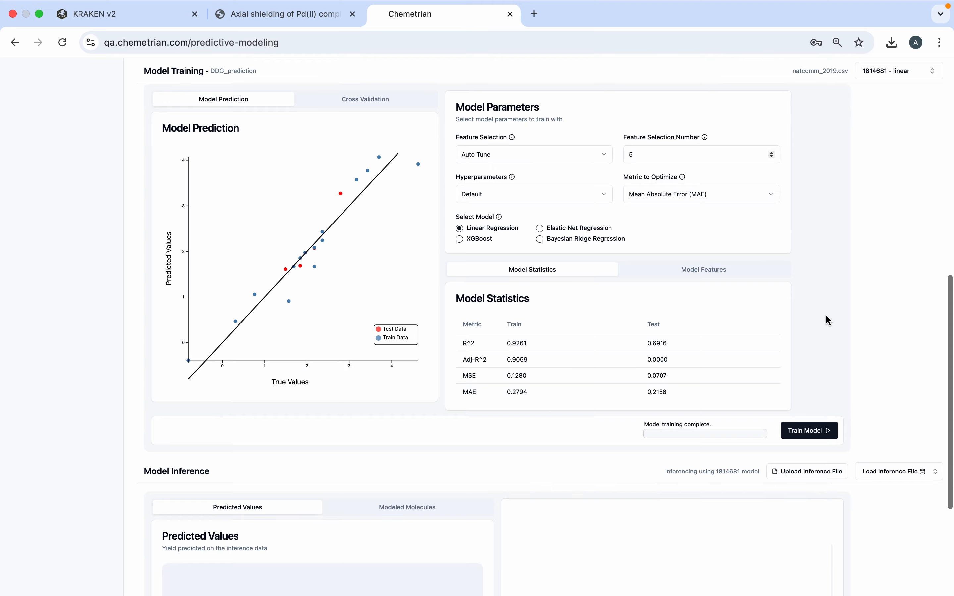
{"action": "scroll", "coordinate": [828, 302], "scroll_direction": "down", "scroll_amount": 5}
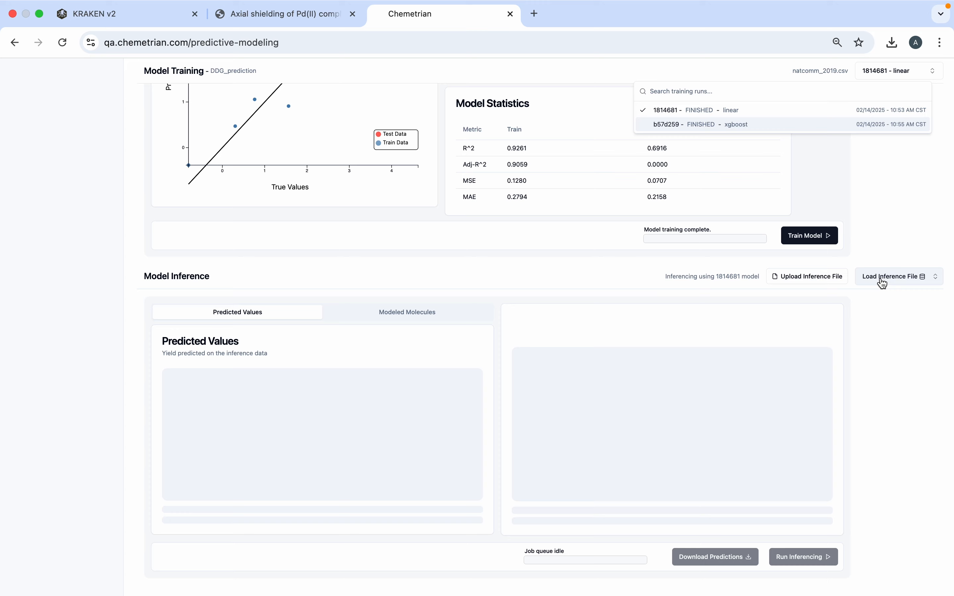
{"action": "left_click", "coordinate": [882, 283]}
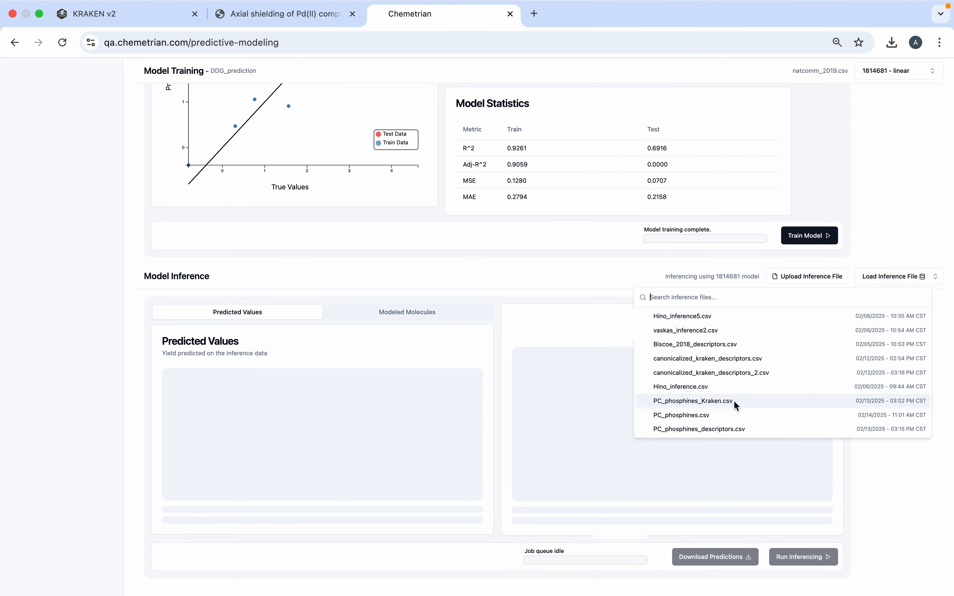
{"action": "left_click", "coordinate": [724, 418]}
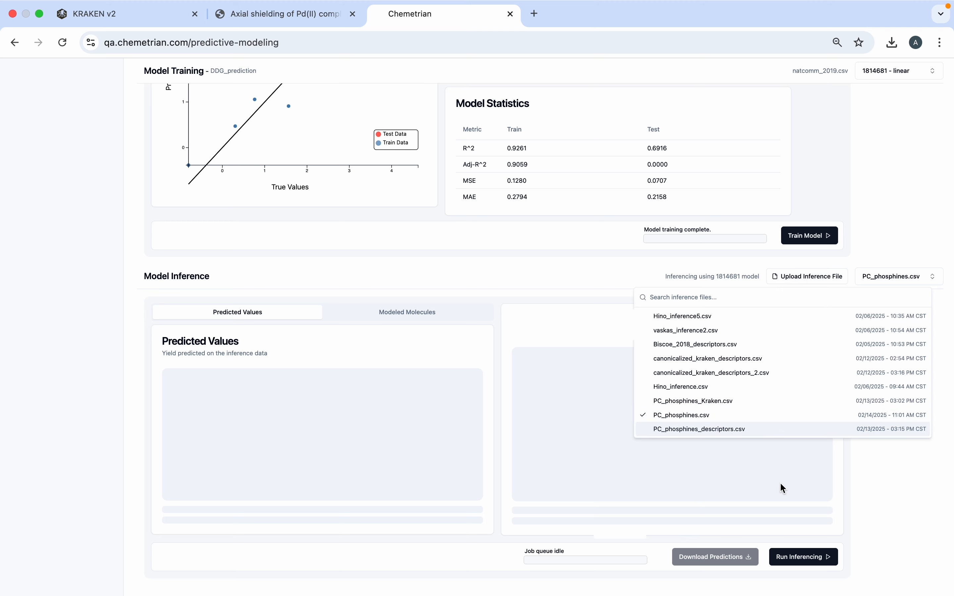
{"action": "left_click", "coordinate": [798, 579]}
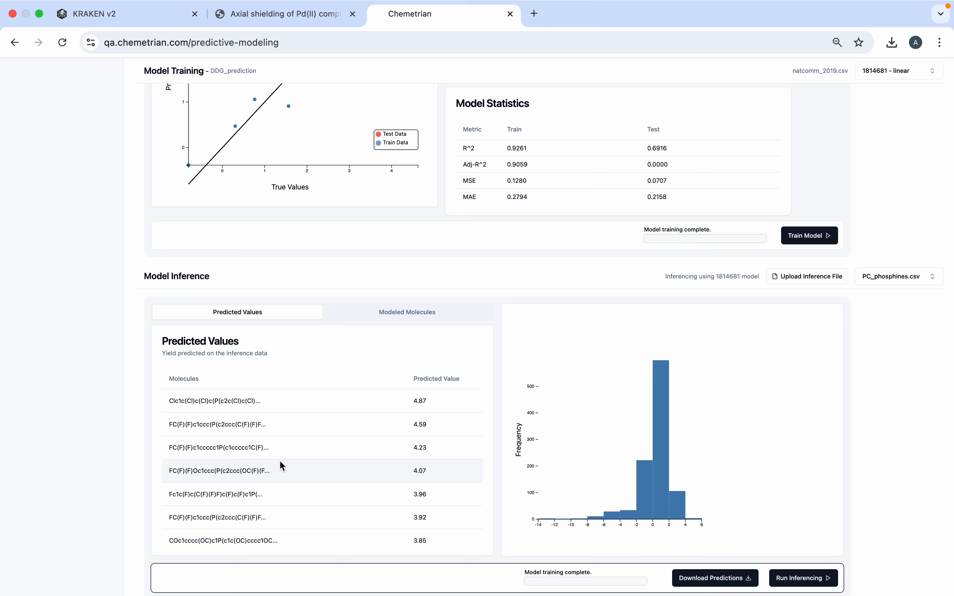
- Browse the modeled molecules used during inference and download the predictions
{"action": "left_click", "coordinate": [398, 315]}
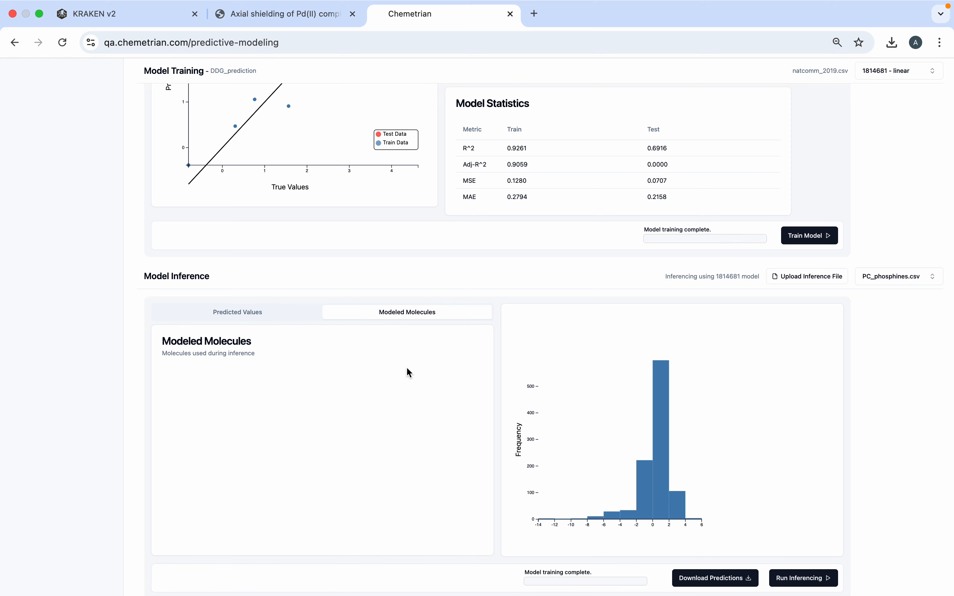
{"action": "scroll", "coordinate": [407, 371], "scroll_direction": "down", "scroll_amount": 5}
{"action": "scroll", "coordinate": [395, 420], "scroll_direction": "down", "scroll_amount": 15}
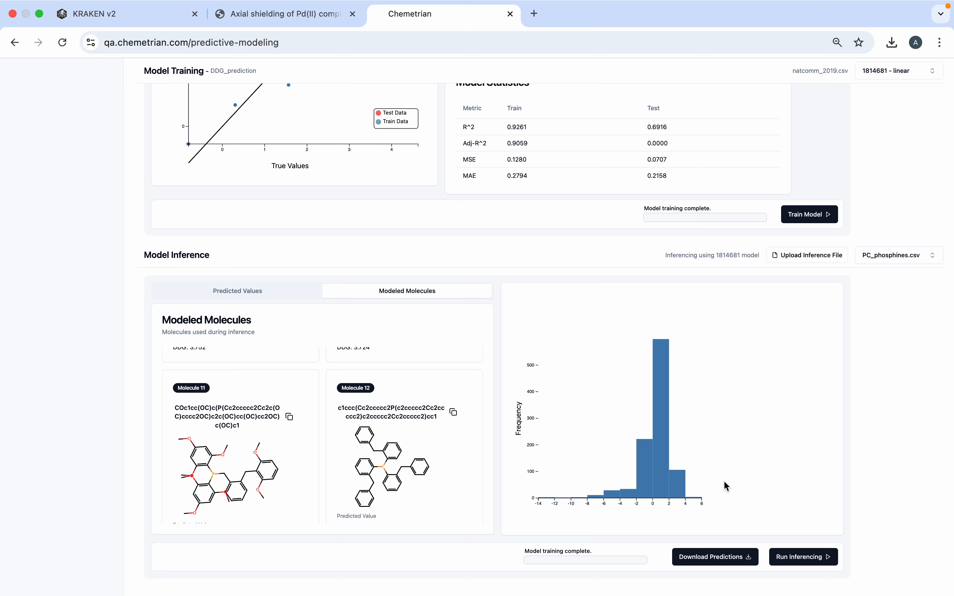
{"action": "left_click", "coordinate": [713, 557]}
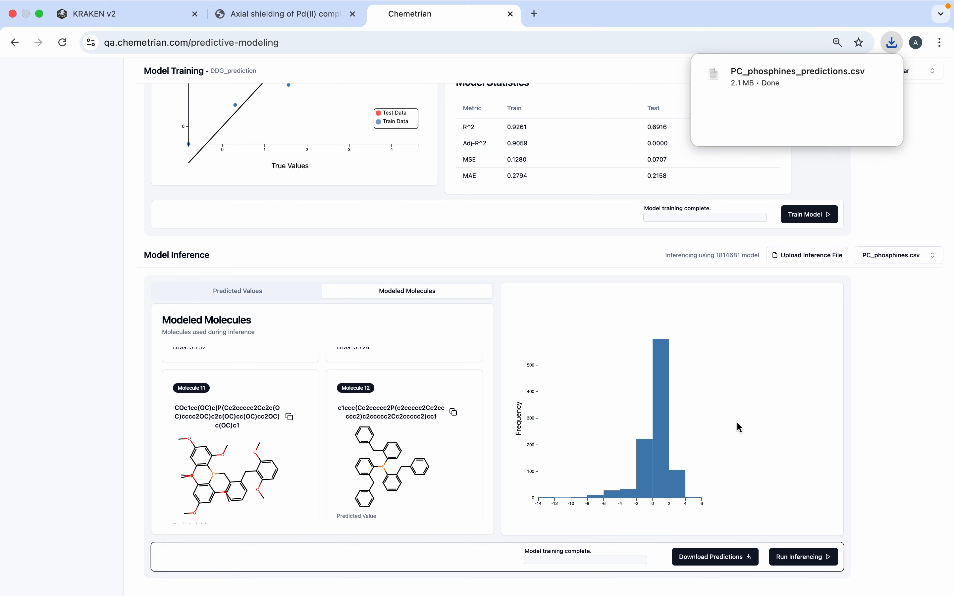